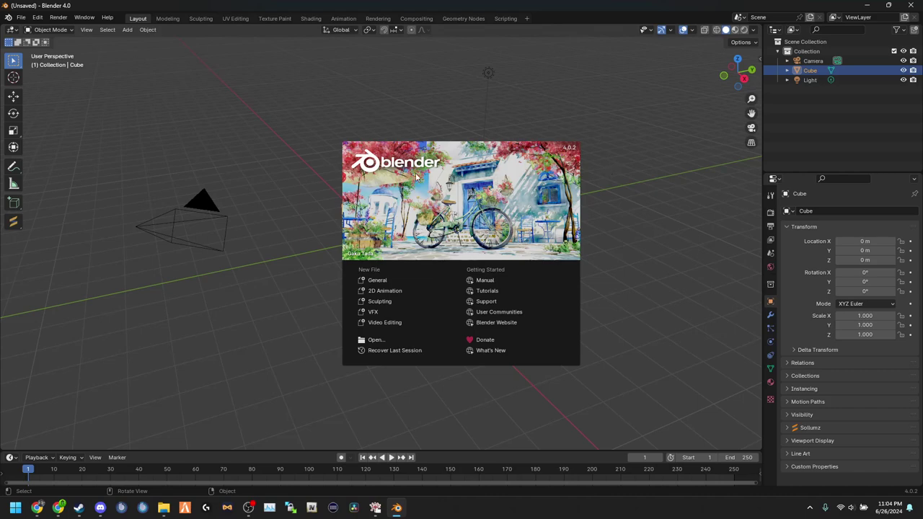
Dismiss the splash screen and delete the default collection with its camera, cube and light.
click(289, 165)
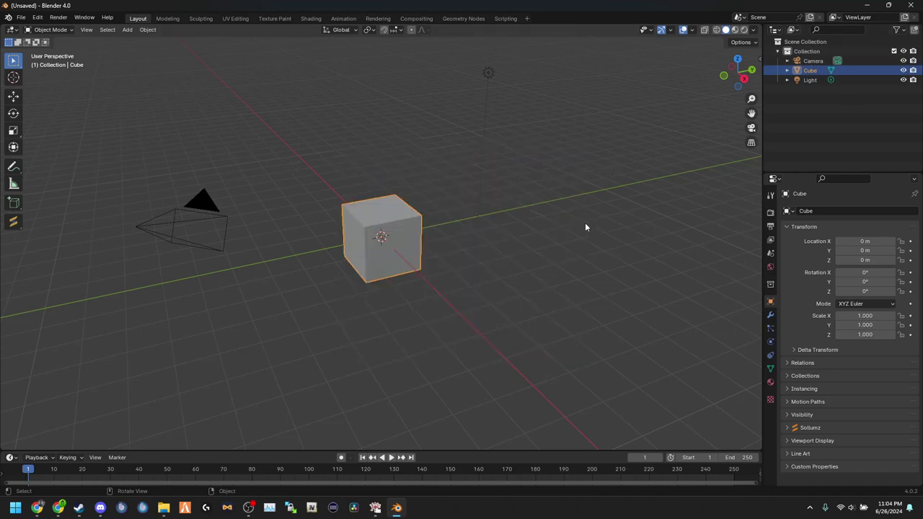
drag(817, 91, 807, 45)
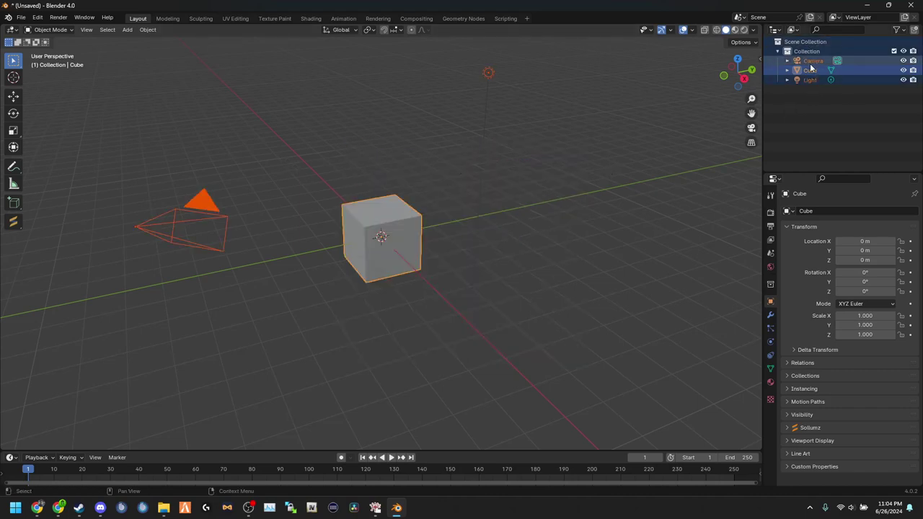
right_click(810, 67)
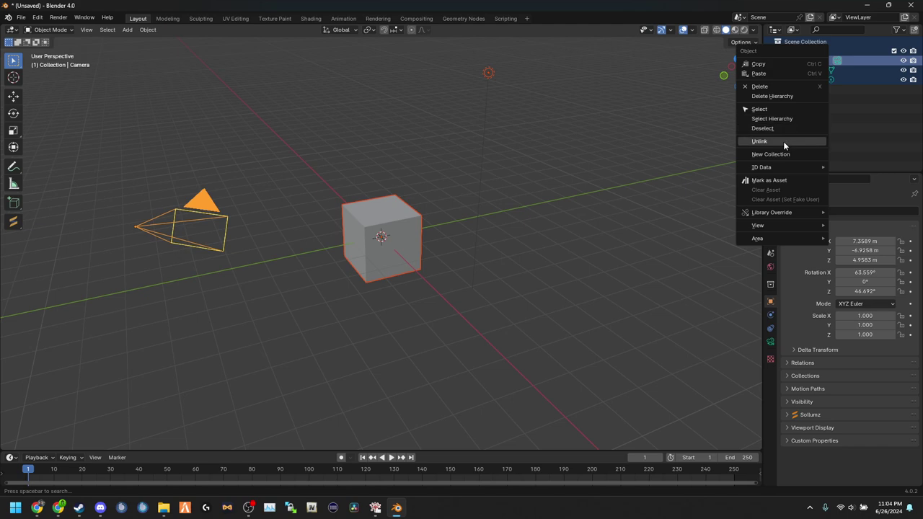
right_click(840, 81)
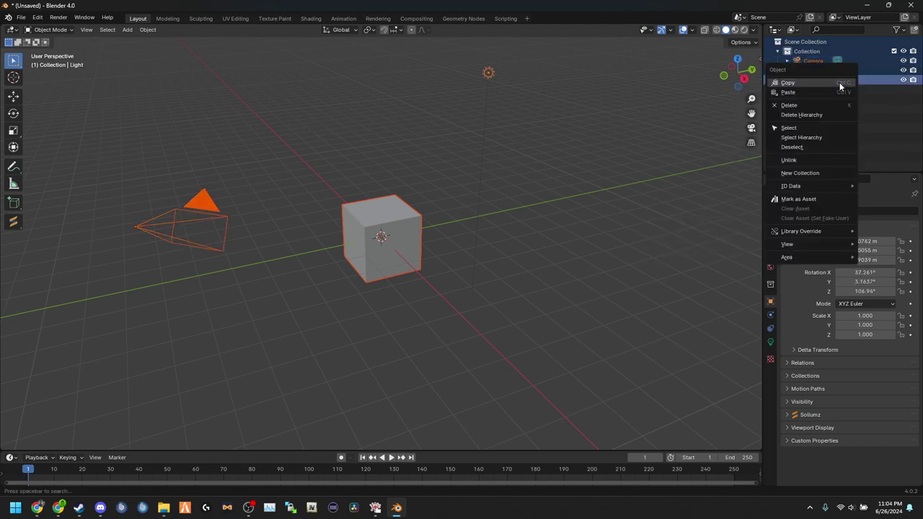
click(800, 103)
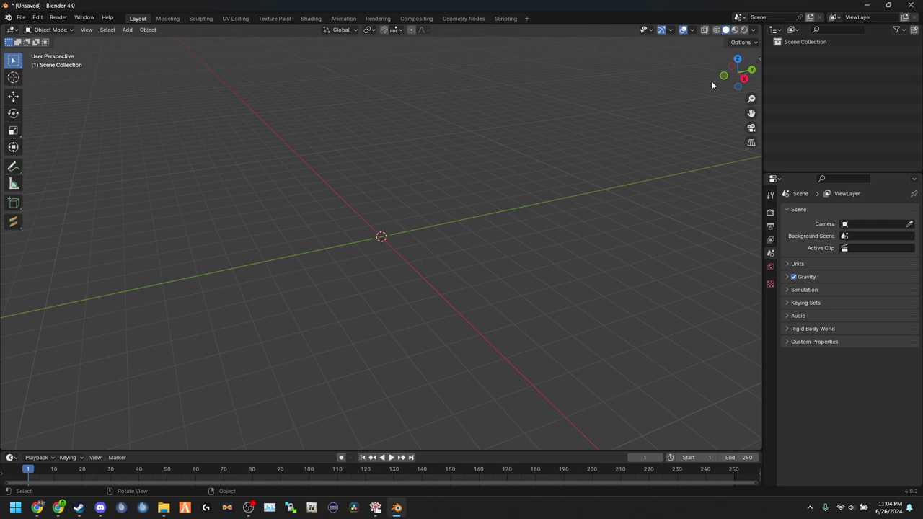
Show the Sollumz Tools in the viewport sidebar and open the add-on preferences.
click(760, 59)
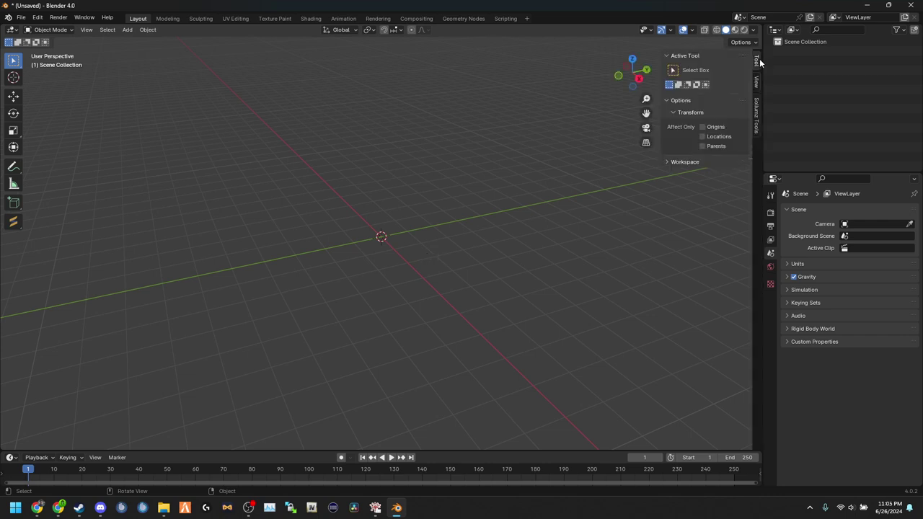
click(758, 126)
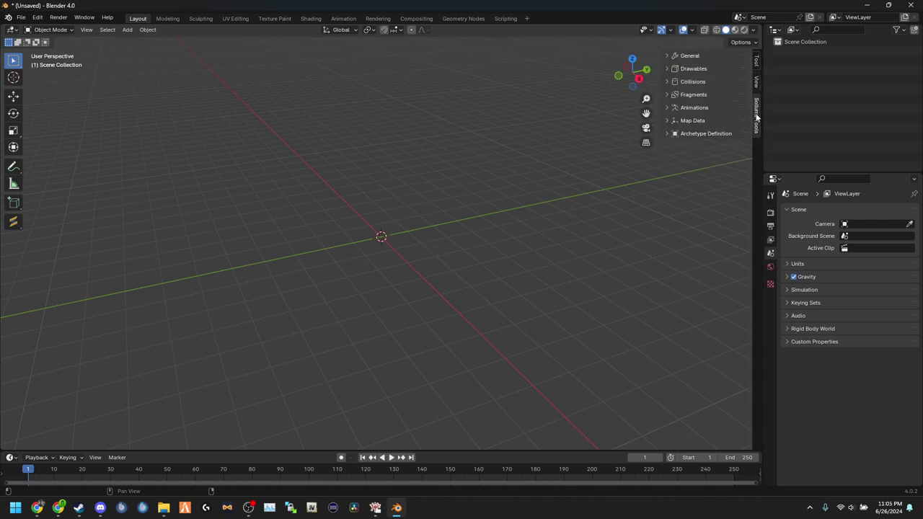
click(37, 18)
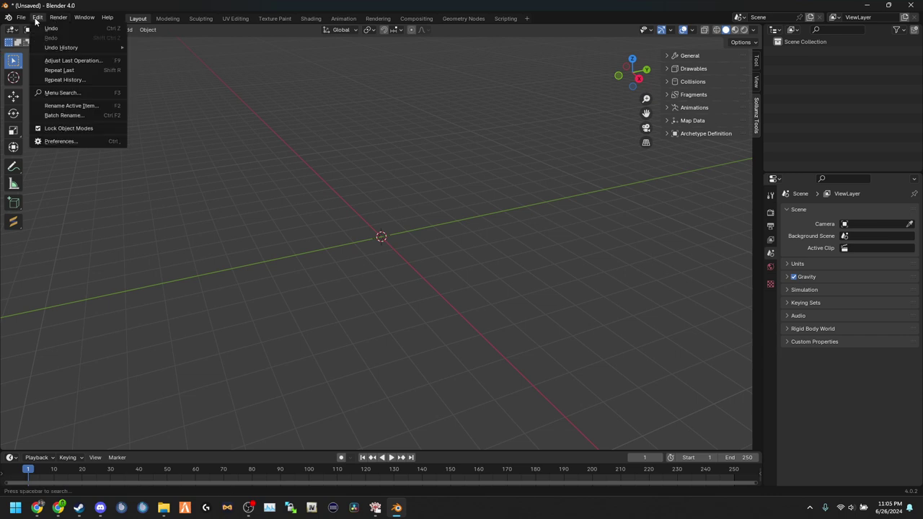
click(56, 140)
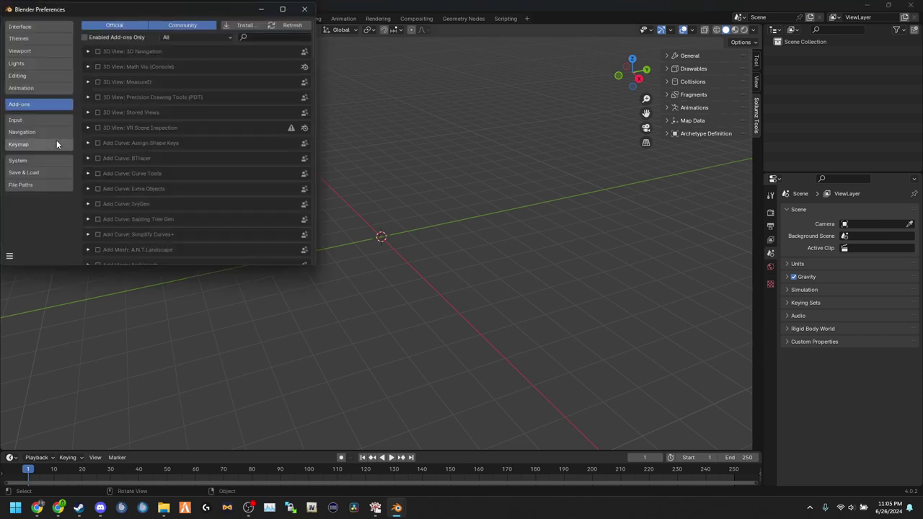
Try to install the add-on file Sollumz.zip from D:\downloaded-from-browser.
click(237, 24)
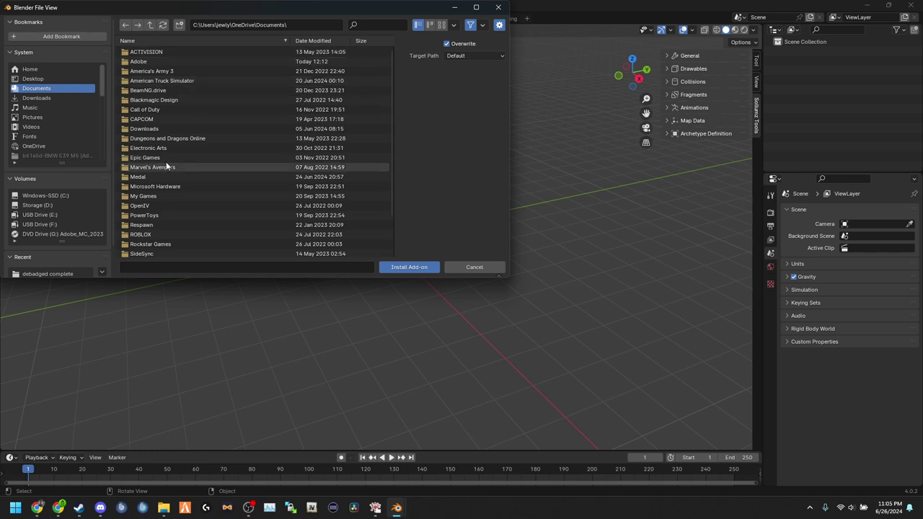
scroll(166, 165, down, 2)
scroll(77, 153, down, 3)
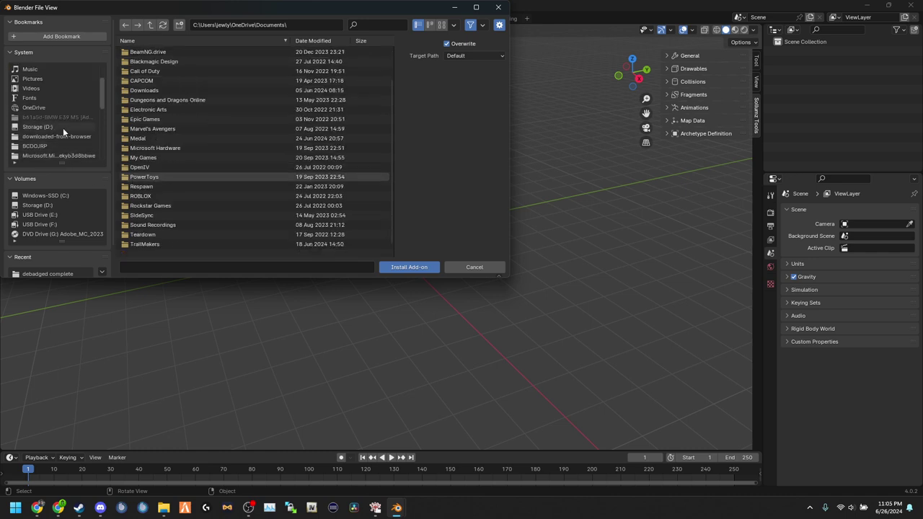
click(63, 128)
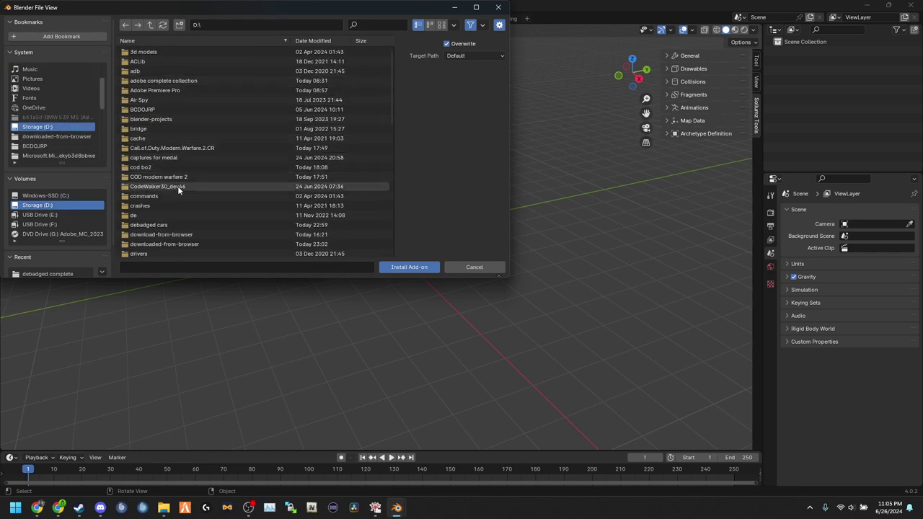
click(167, 235)
double_click(167, 235)
key(BackSpace)
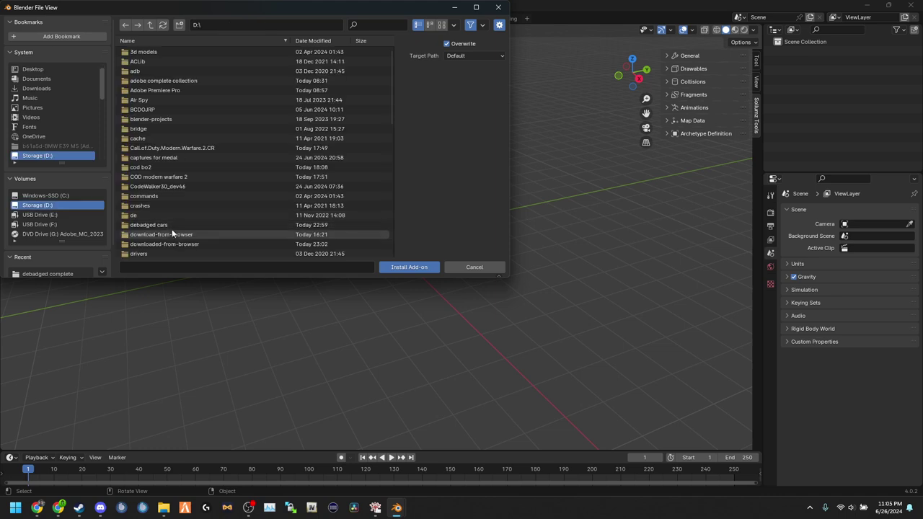
double_click(167, 244)
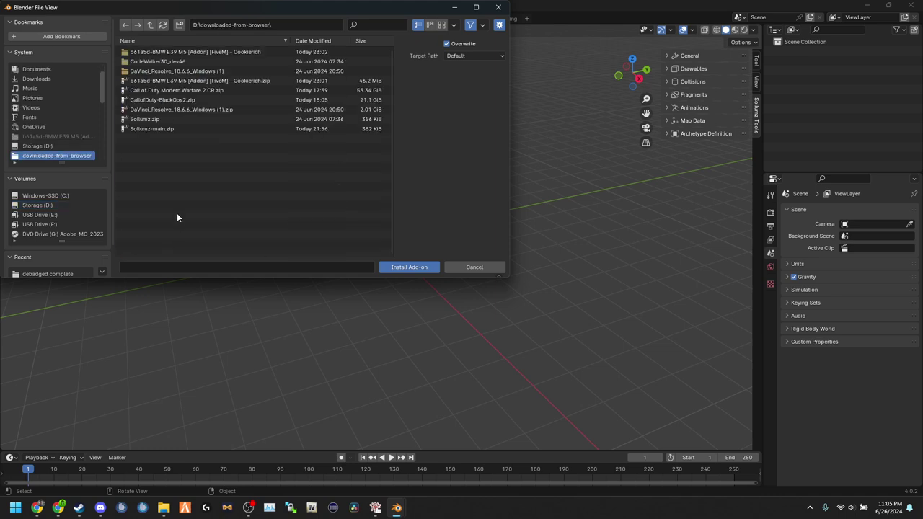
click(164, 119)
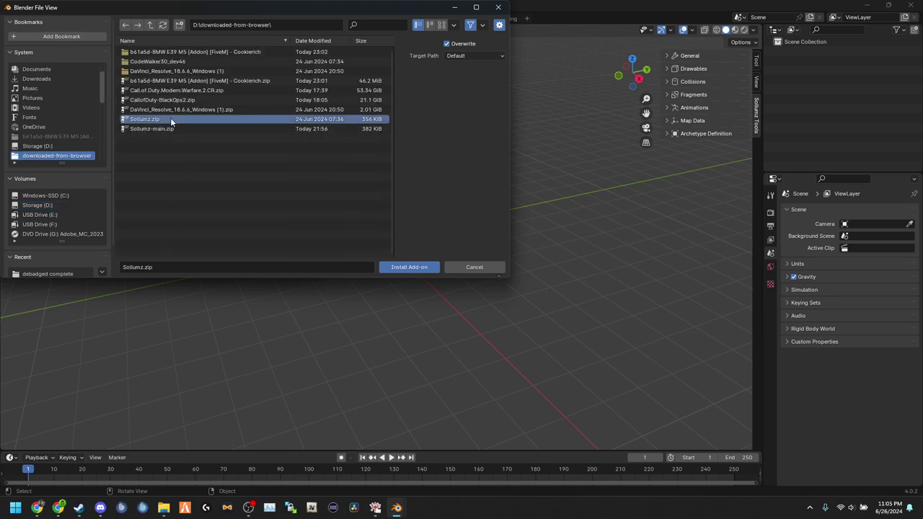
click(425, 273)
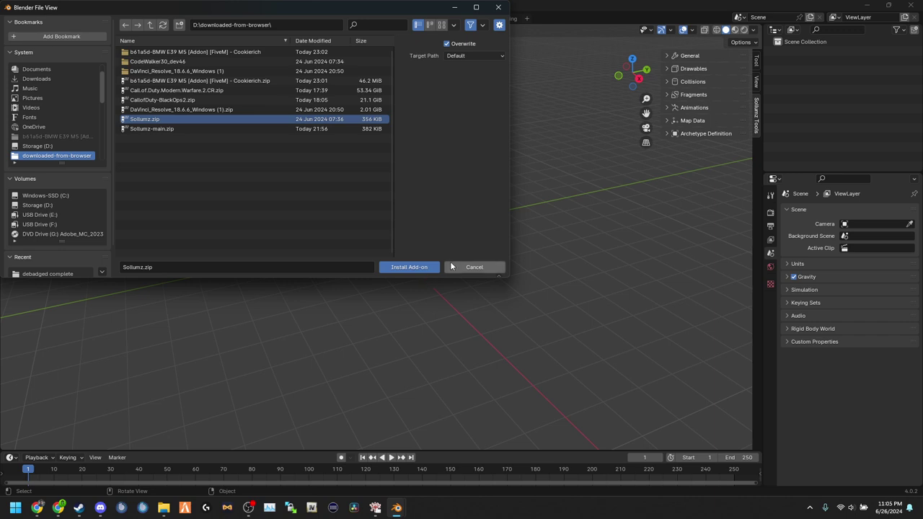
List only the enabled add-ons, expand the Import-Export: Sollumz details and close the preferences.
click(89, 37)
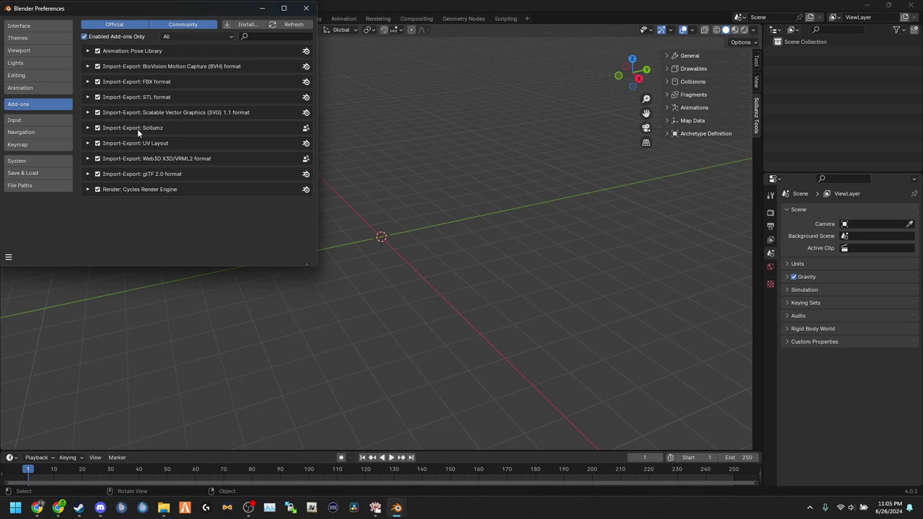
click(88, 128)
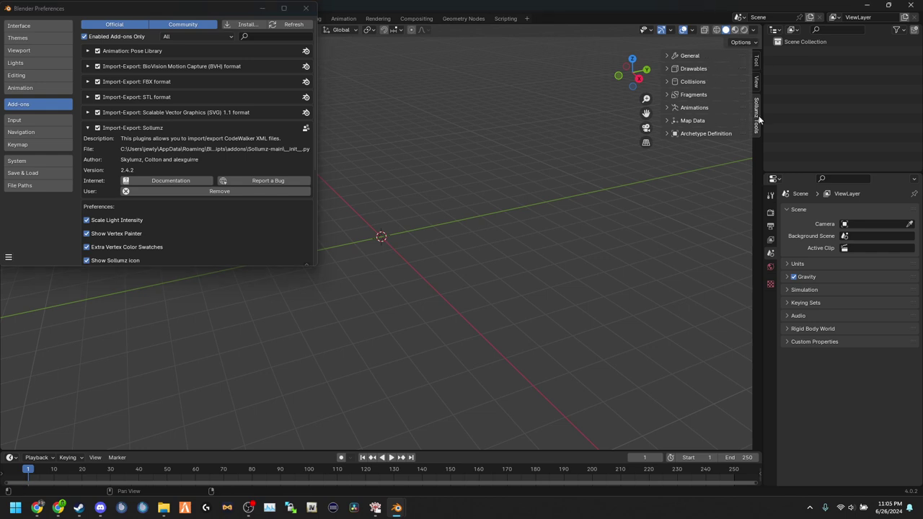
click(306, 8)
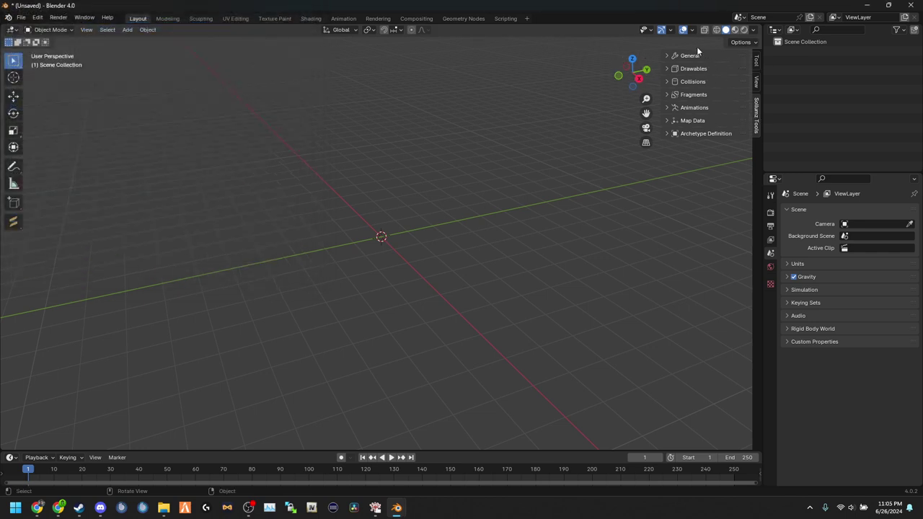
Import the car model cookie39.yft.xml from D:\debadged cars\needs debadge with the Sollumz Codewalker import.
click(704, 55)
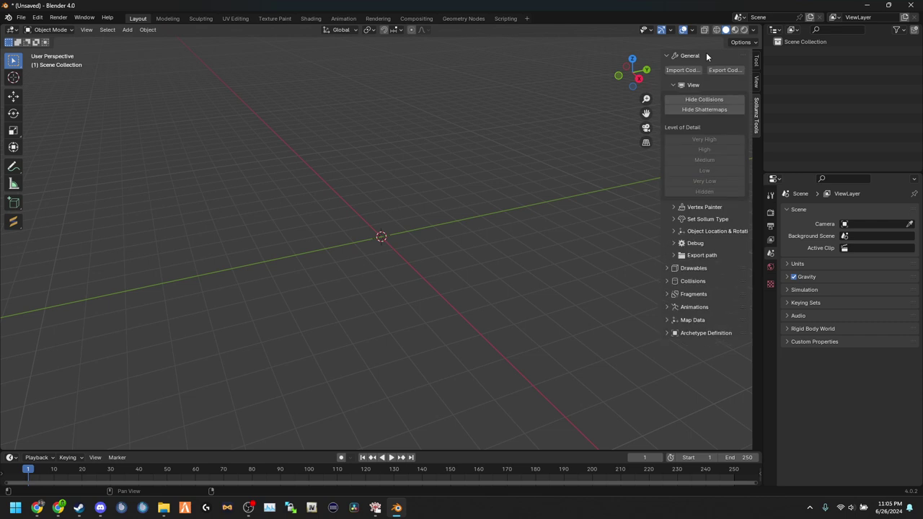
click(694, 71)
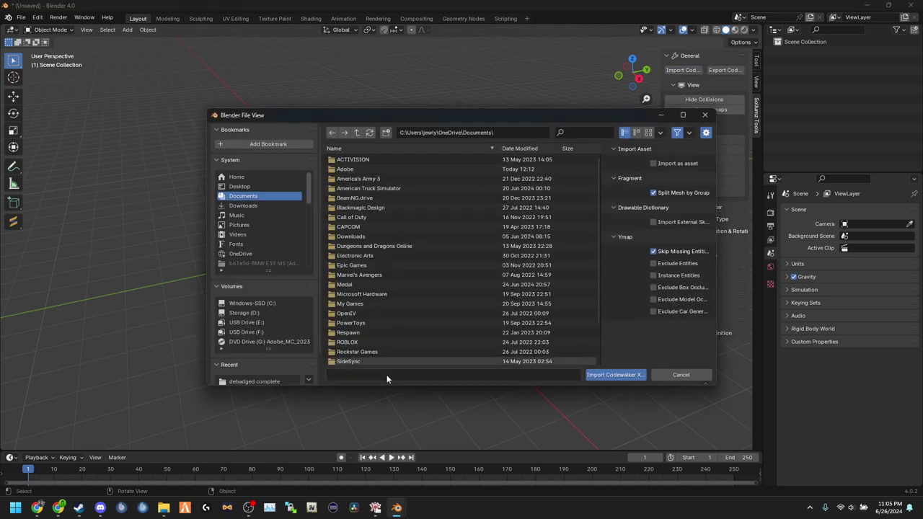
scroll(372, 338, down, 2)
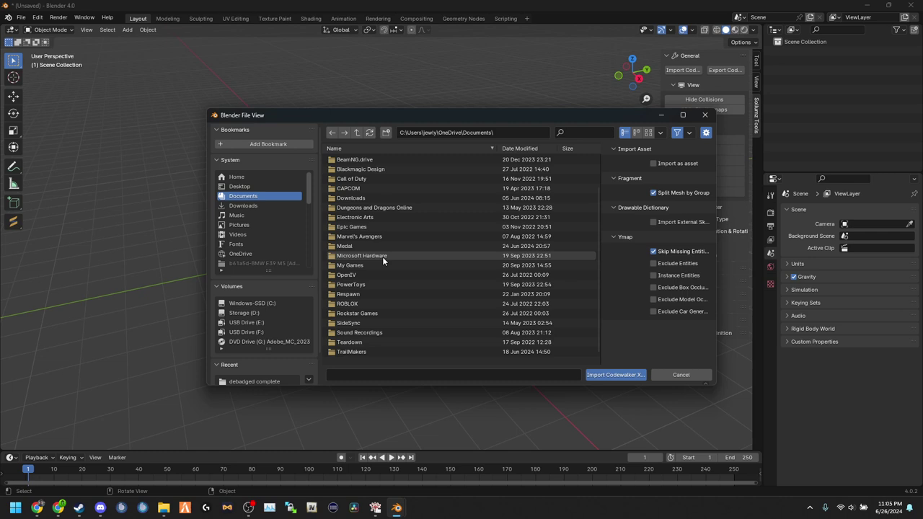
scroll(382, 257, down, 1)
scroll(392, 335, up, 3)
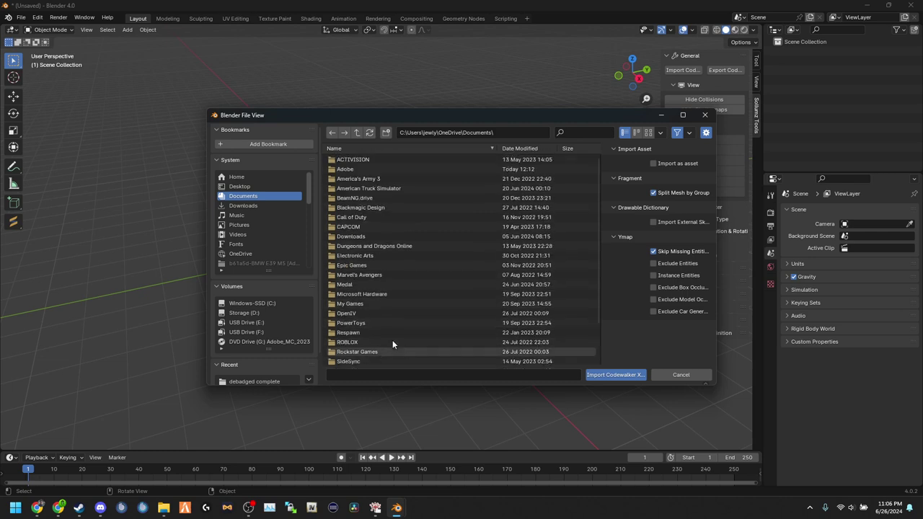
click(263, 313)
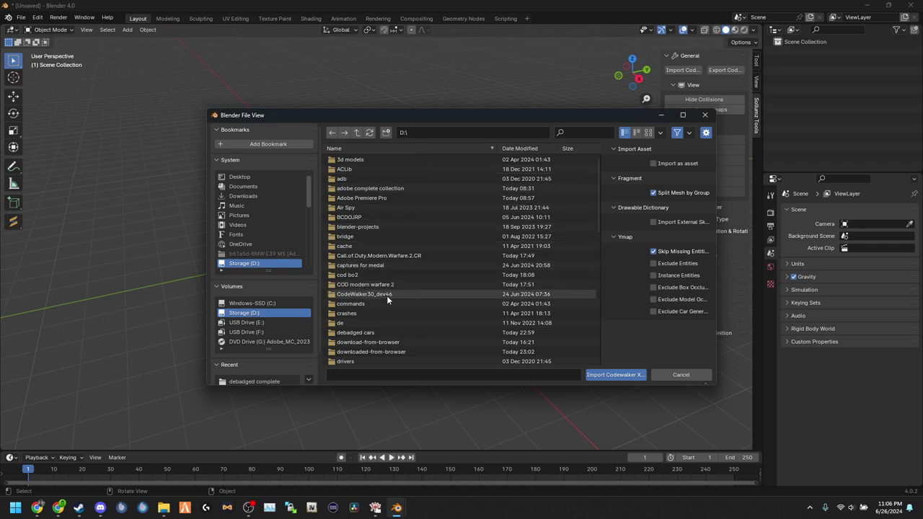
click(387, 332)
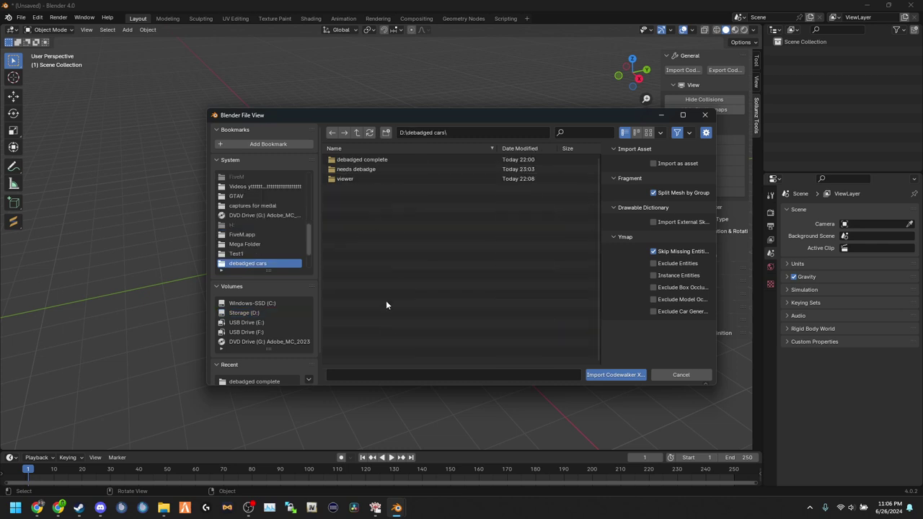
double_click(367, 169)
click(372, 162)
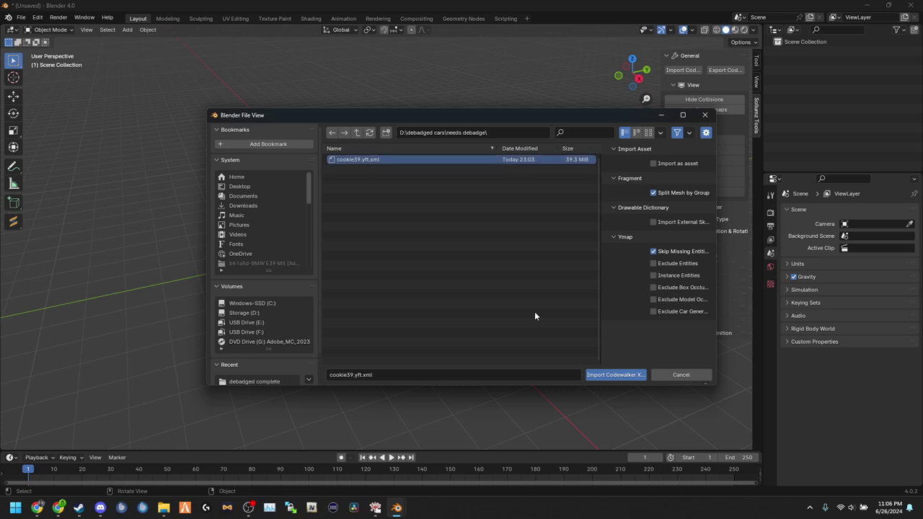
click(617, 376)
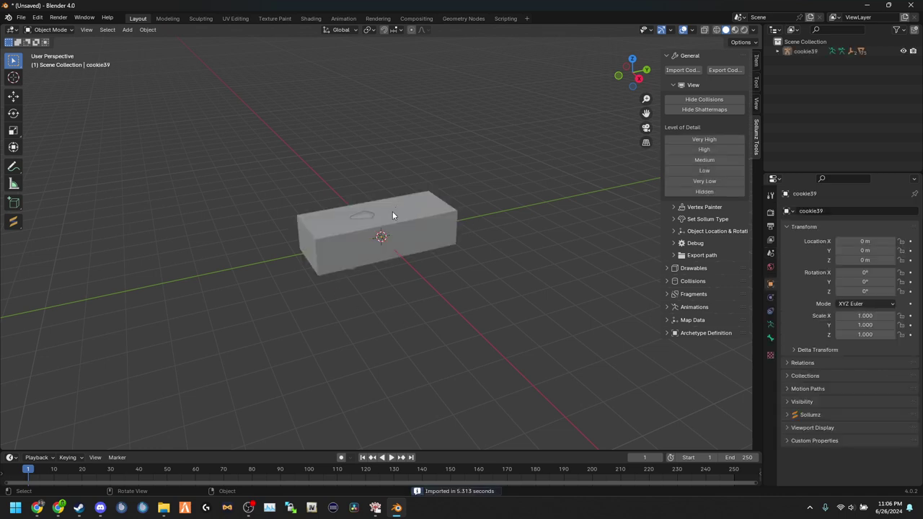
Hide the collision meshes covering the imported car so its body and front emblem can be seen.
scroll(390, 238, up, 5)
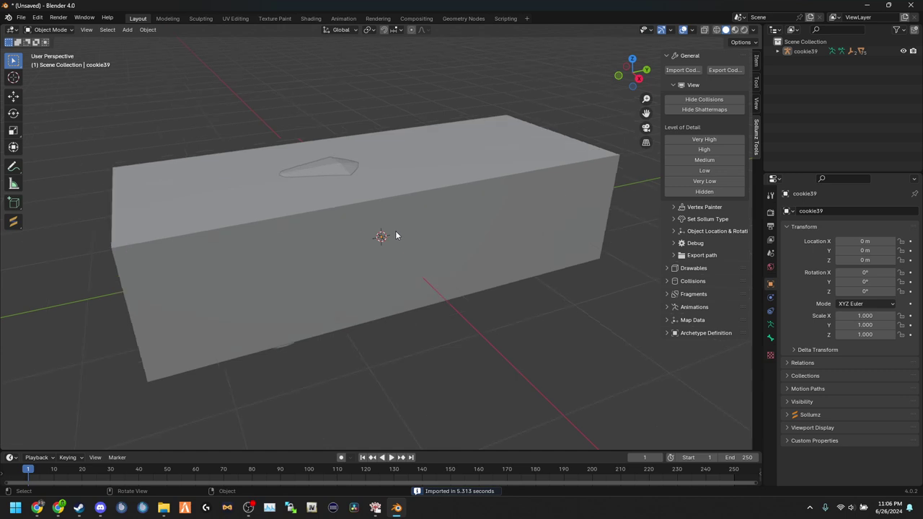
click(720, 101)
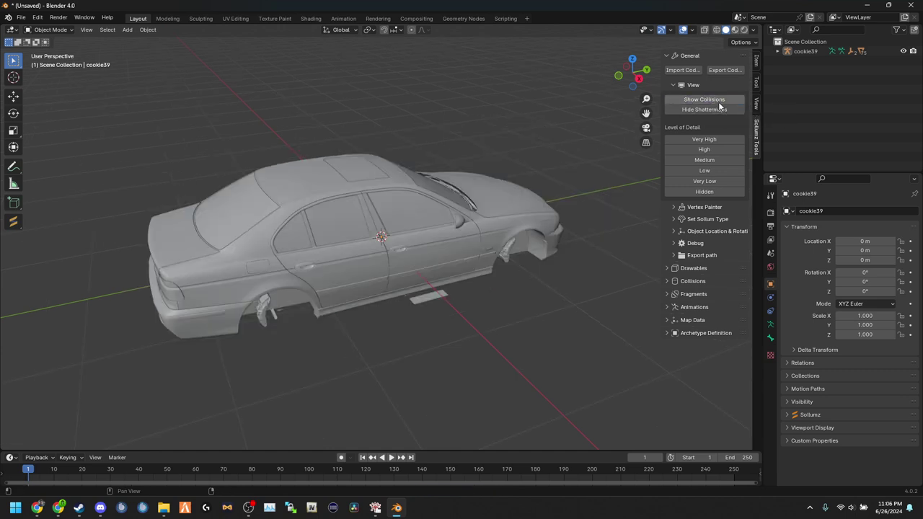
middle_drag(489, 364, 344, 367)
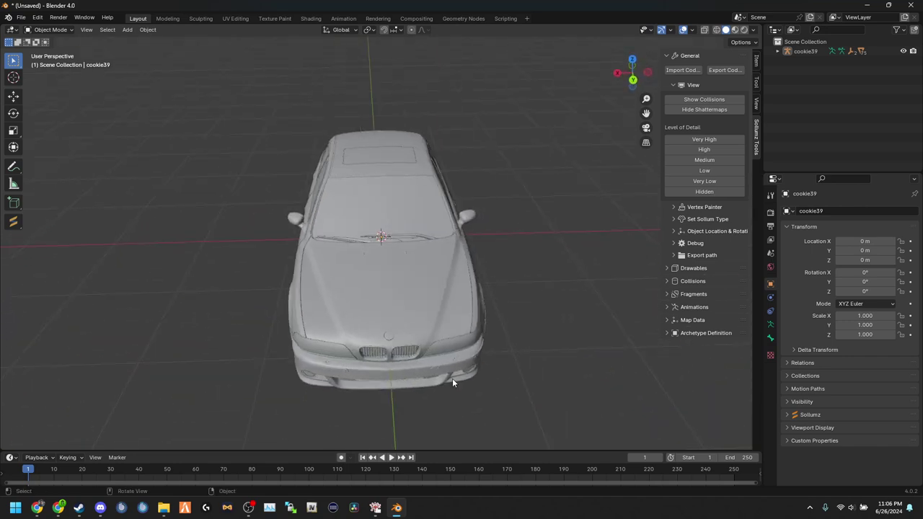
scroll(453, 383, up, 3)
middle_drag(632, 308, 632, 287)
scroll(631, 287, up, 3)
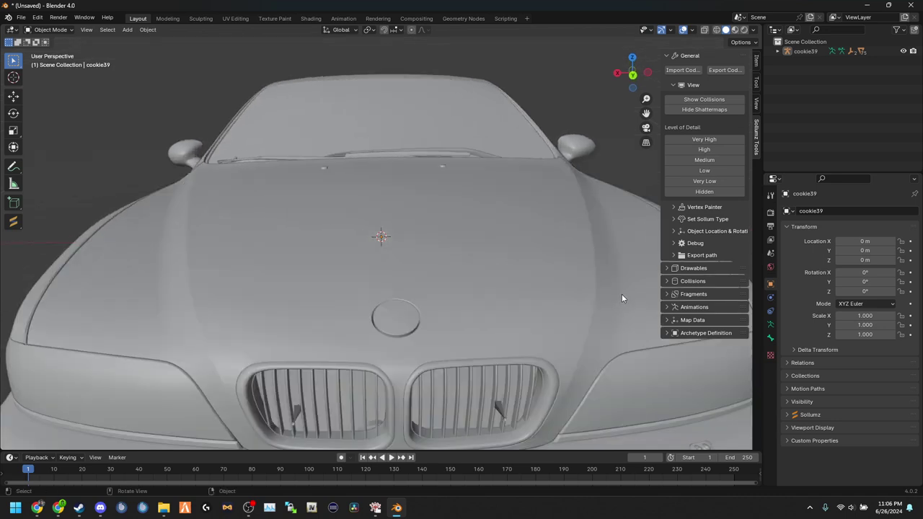
click(808, 52)
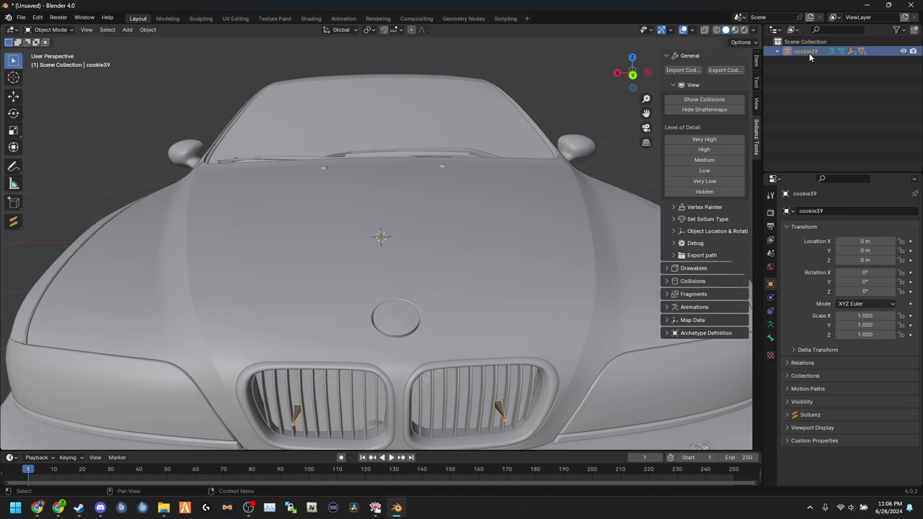
key(Tab)
key(Tab)
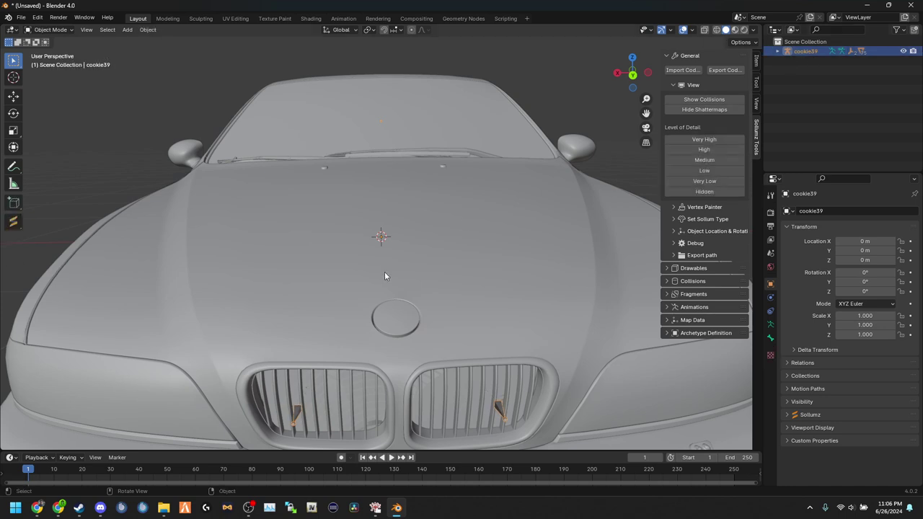
key(Tab)
key(Tab)
Open the bonnet mesh in Edit Mode and select the centre vertex of the round emblem above the grille.
click(385, 275)
key(Tab)
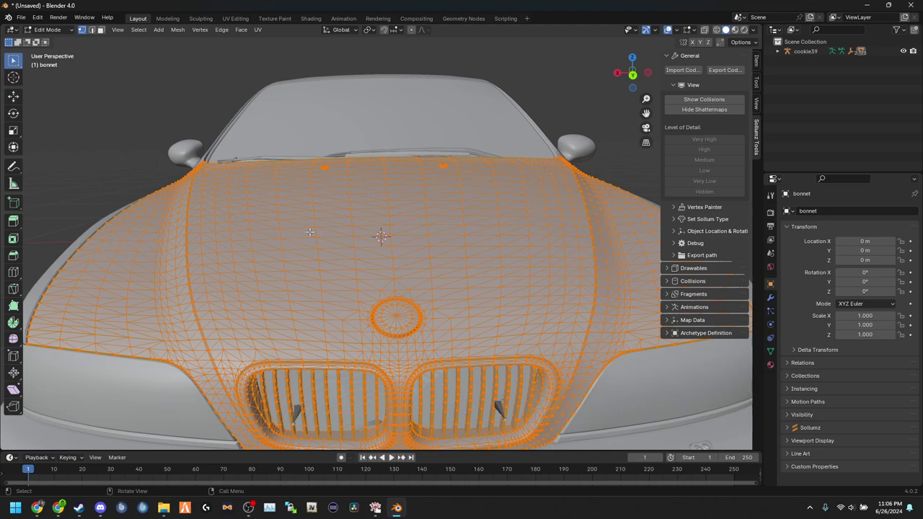
click(396, 315)
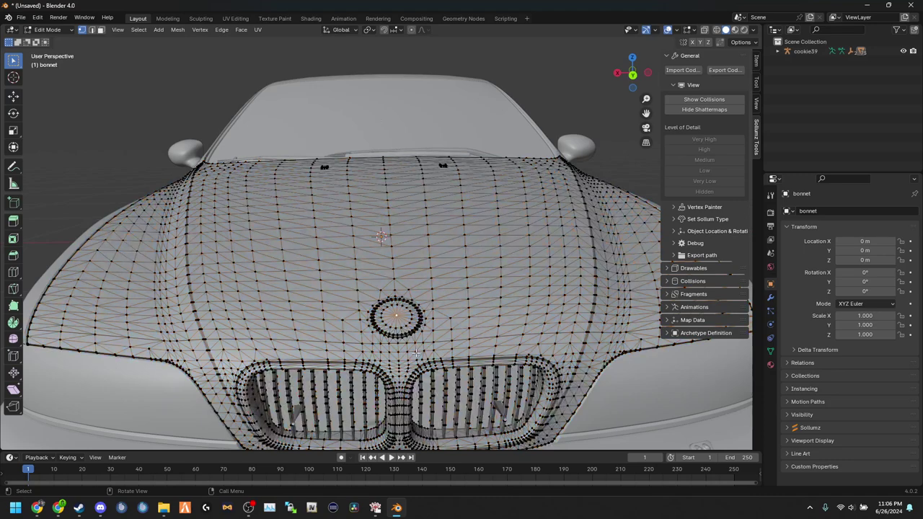
Select all vertices linked to the round emblem disc and delete them from the bonnet mesh.
key(ctrl+shift+KP_Add)
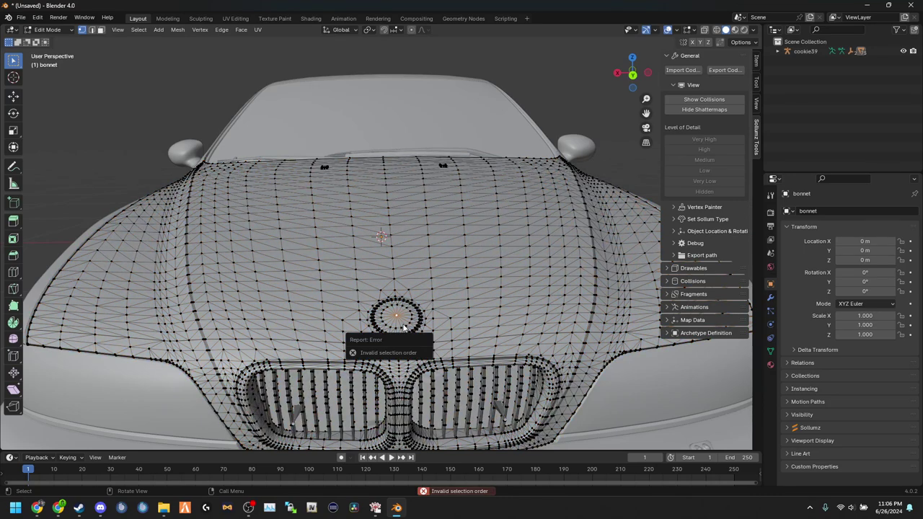
key(l)
key(l)
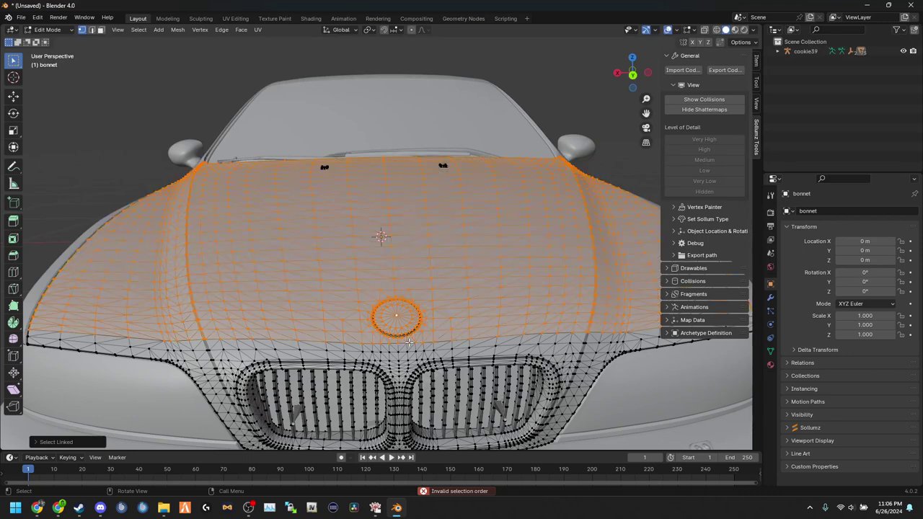
key(ctrl+z)
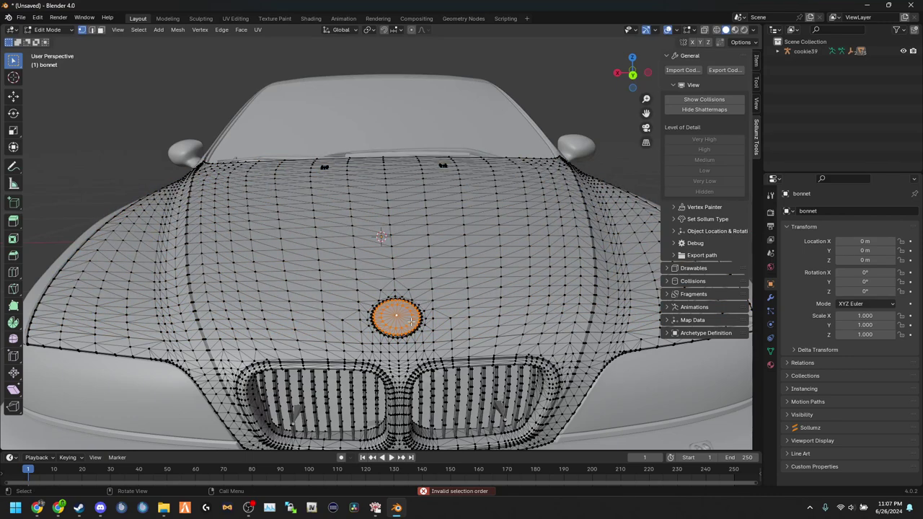
scroll(386, 325, up, 3)
middle_drag(387, 326, 405, 324)
right_click(335, 229)
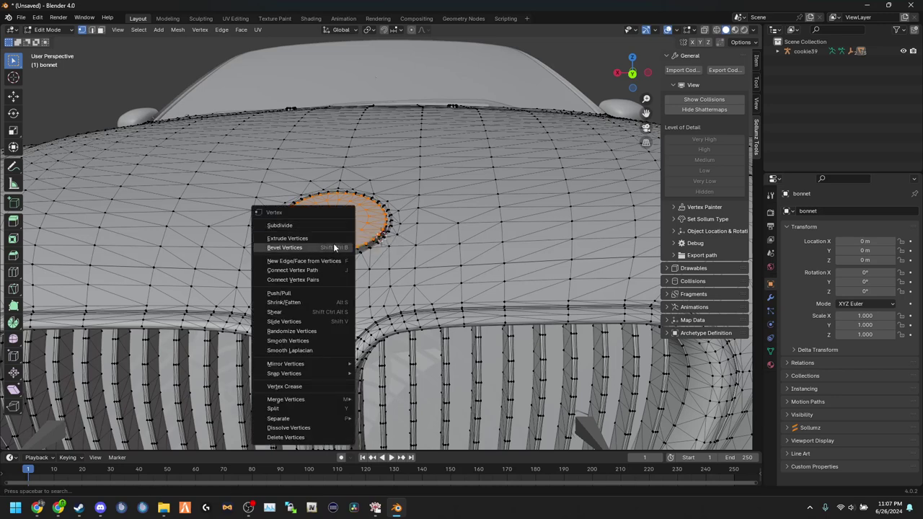
click(310, 437)
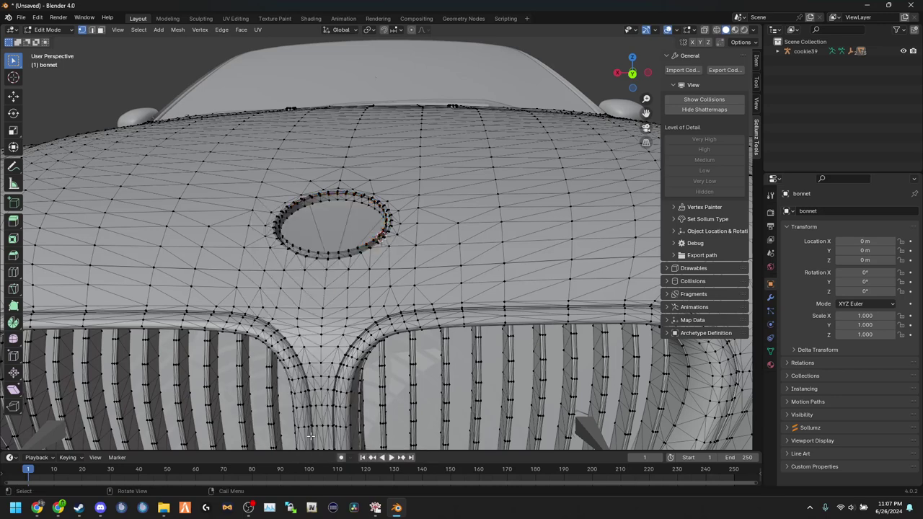
Try to select the linked vertices of the inner ring lining the emblem opening.
middle_drag(353, 212, 354, 217)
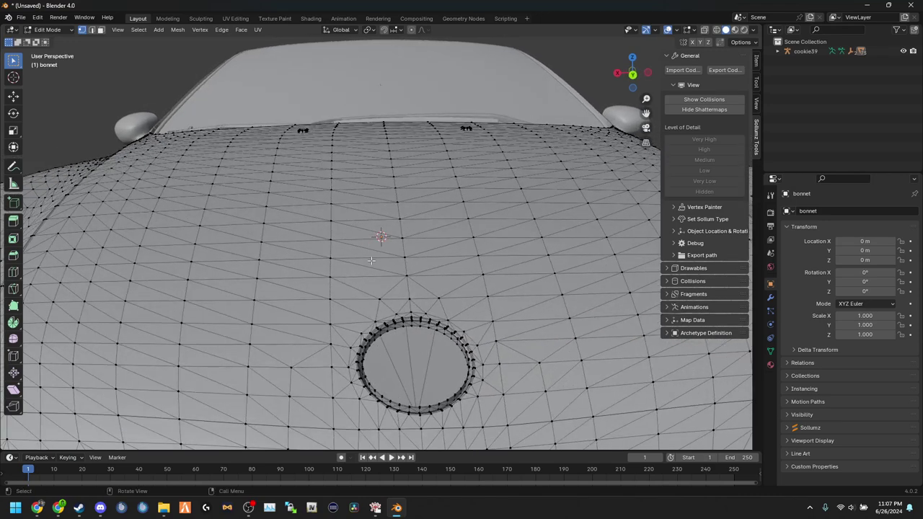
right_click(408, 362)
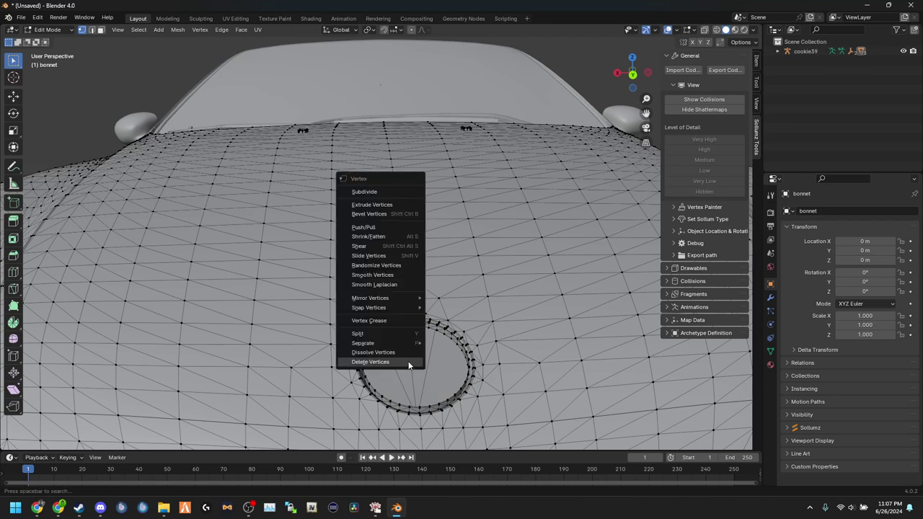
click(401, 207)
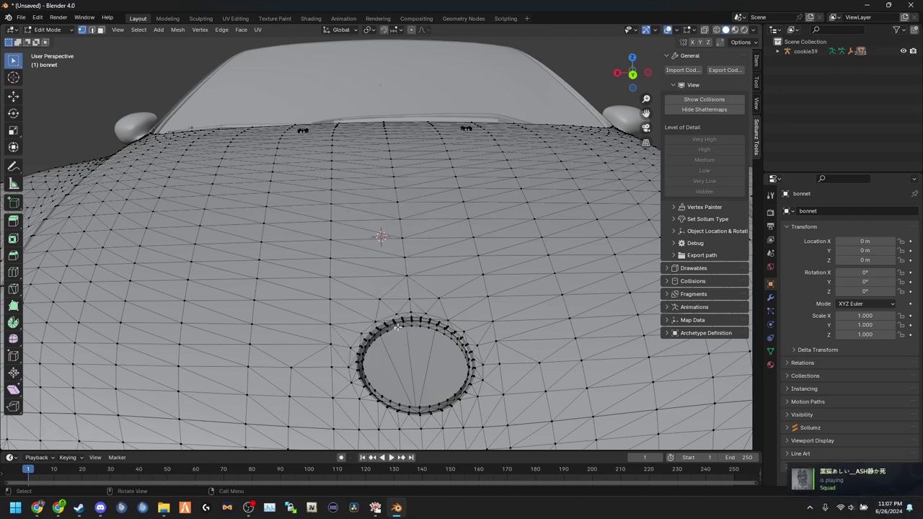
key(f)
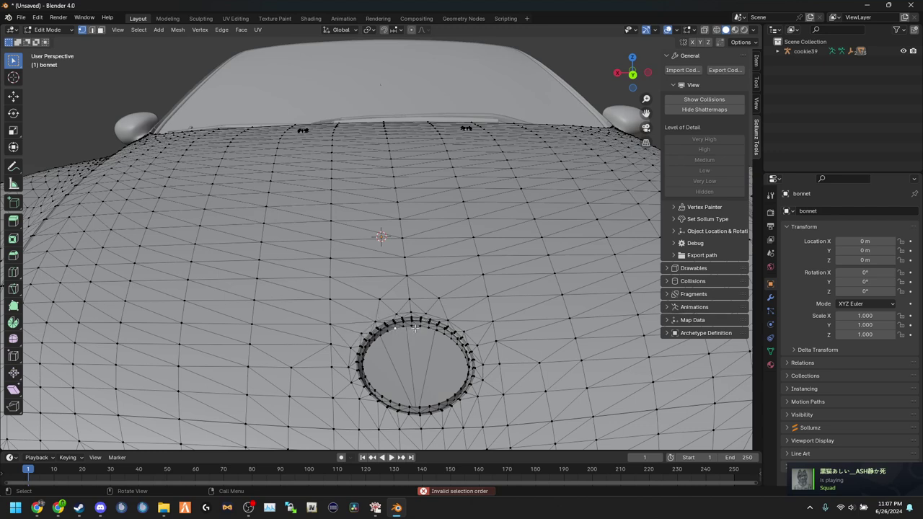
key(l)
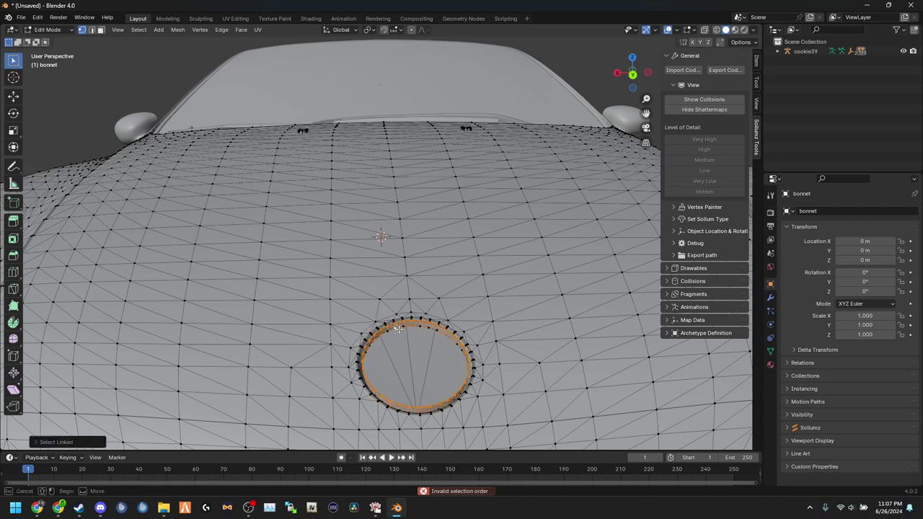
key(alt+a)
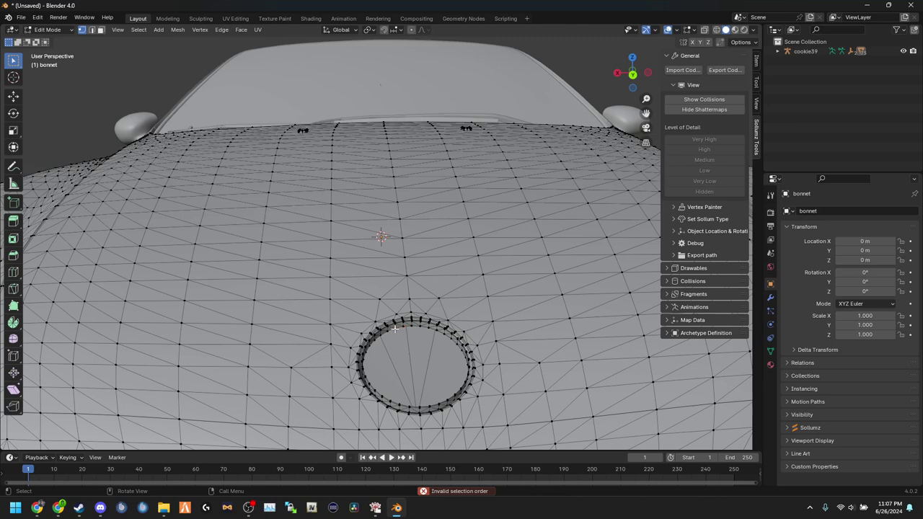
key(a)
key(alt+a)
key(a)
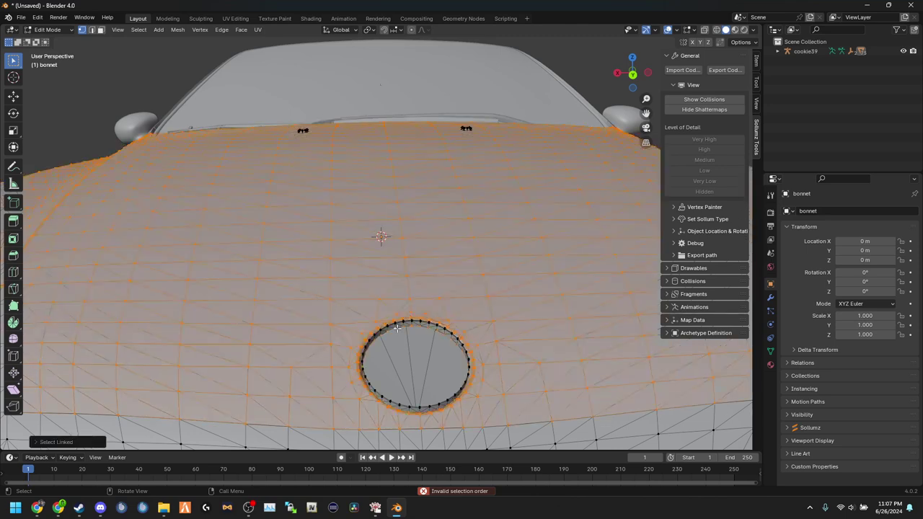
Try to extrude the vertices of the inner ring lining the emblem opening with Extrude Vertices.
key(alt+a)
key(l)
right_click(408, 344)
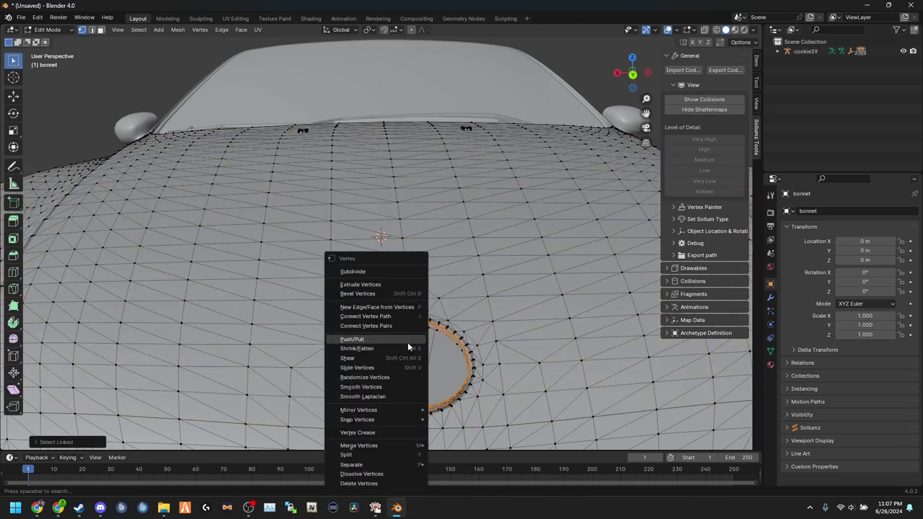
click(394, 283)
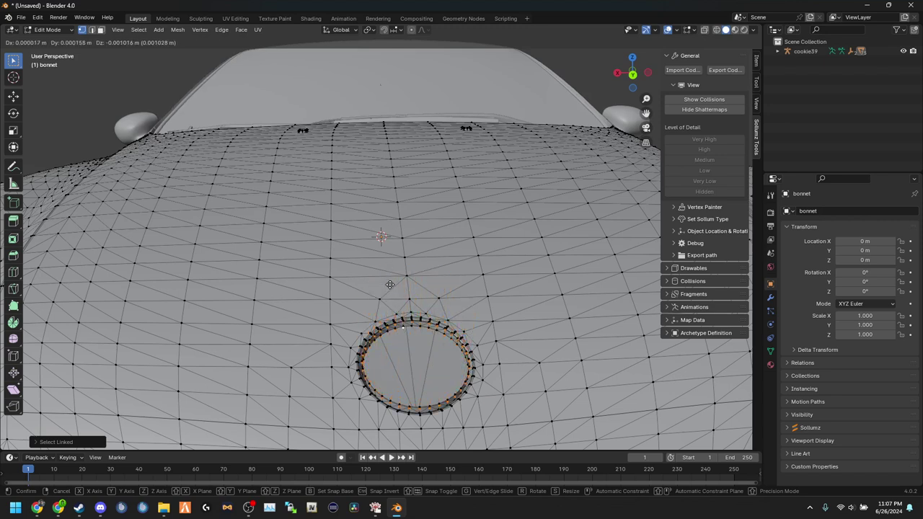
click(389, 283)
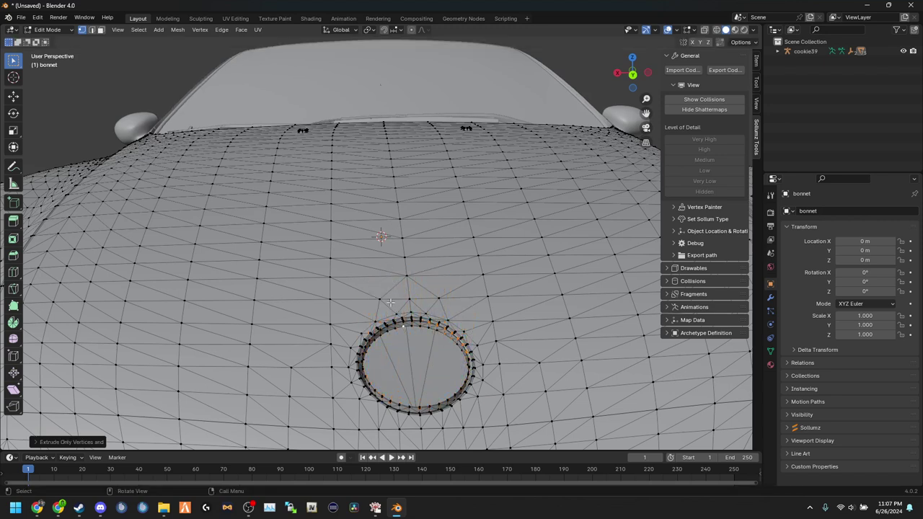
click(395, 263)
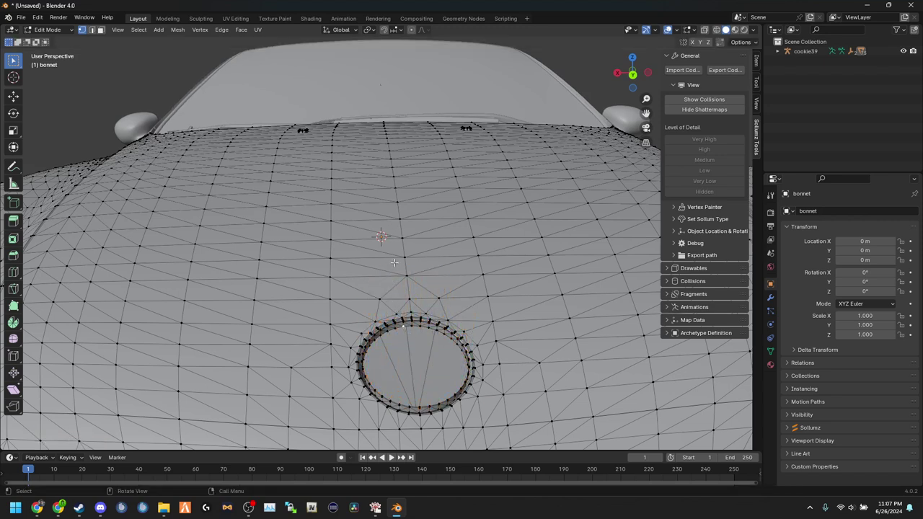
Try Push/Pull on the emblem opening's rim and undo it.
right_click(401, 326)
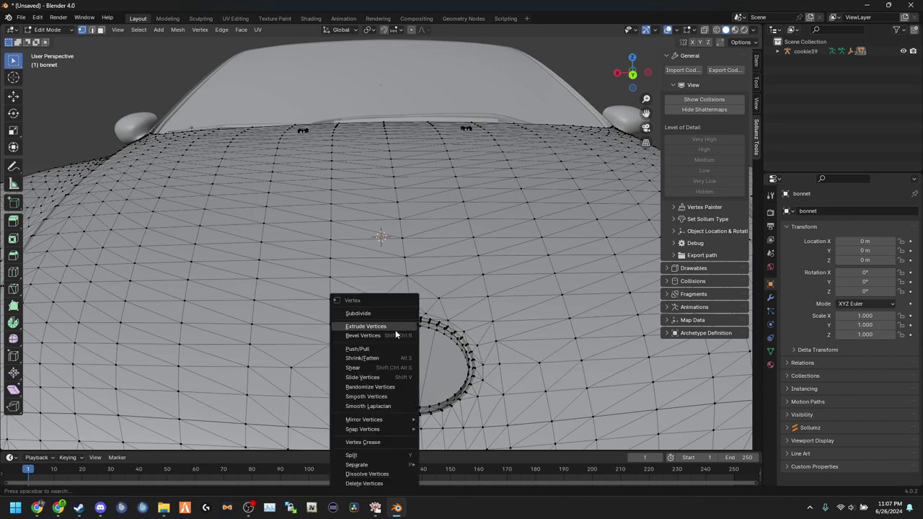
click(389, 348)
click(390, 345)
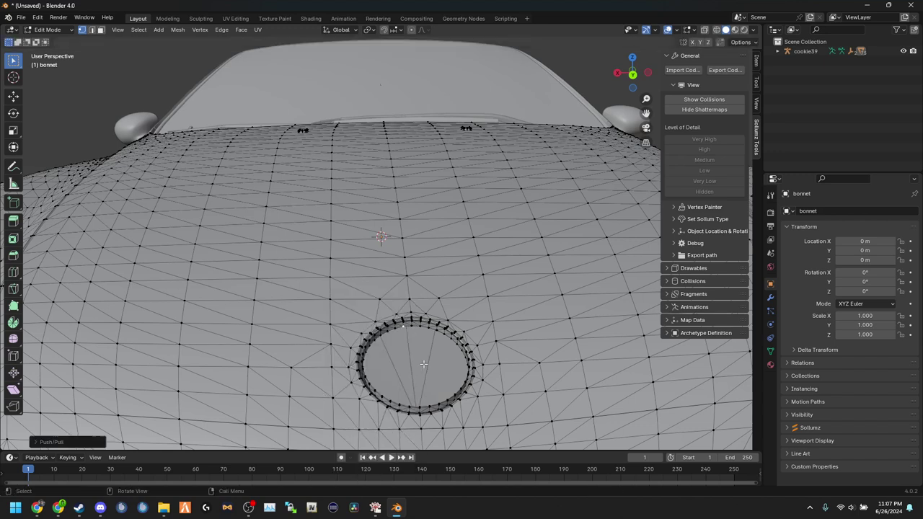
key(ctrl+z)
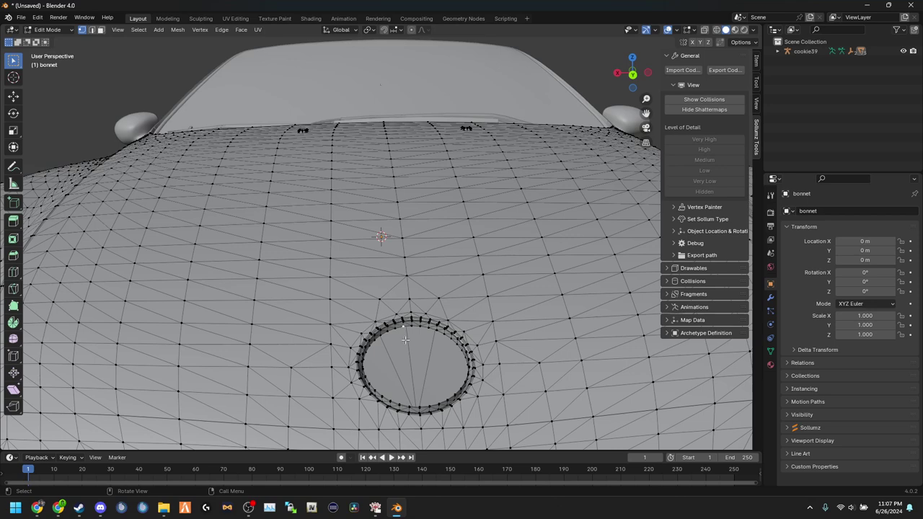
Select the linked inner ring of the emblem opening and shrink it toward its centre with Push/Pull.
key(ctrl+l)
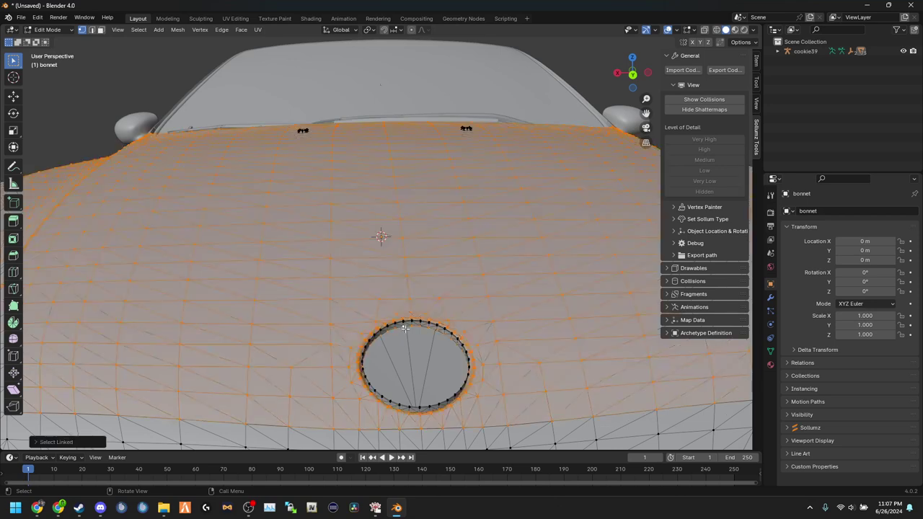
key(alt+a)
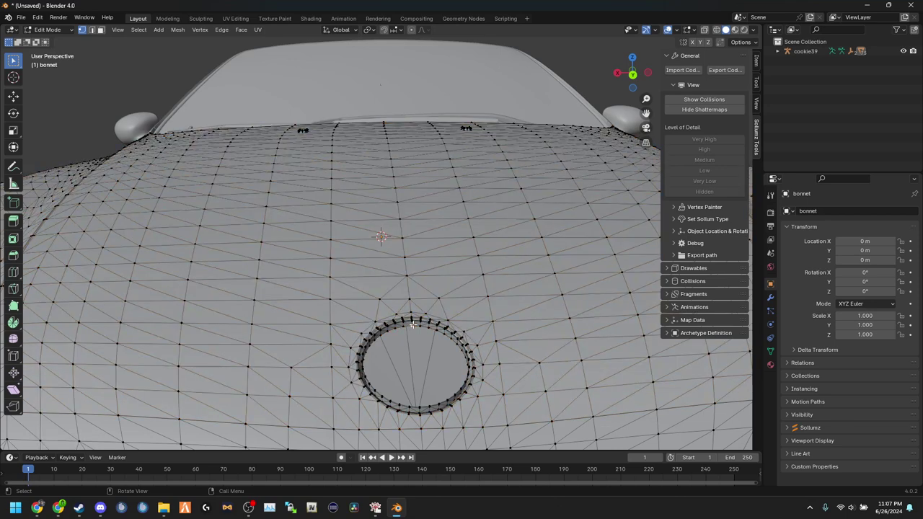
key(l)
right_click(413, 325)
click(404, 341)
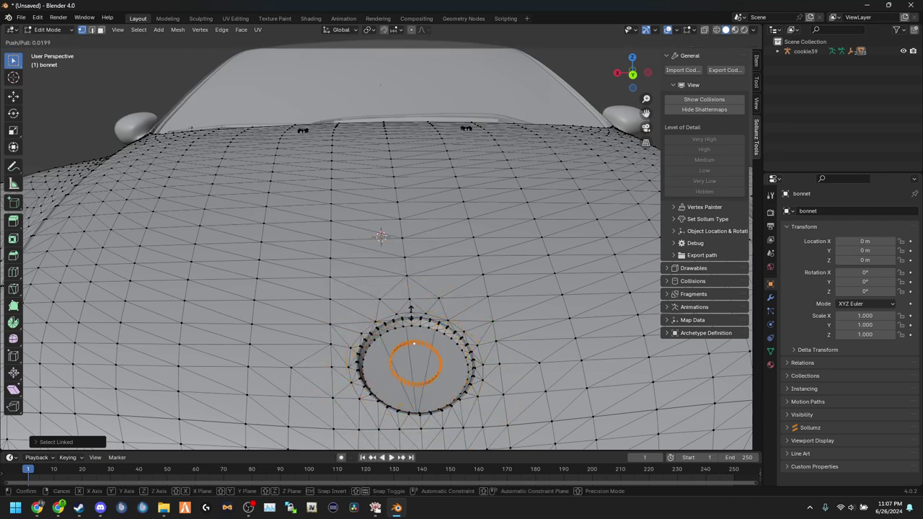
click(411, 318)
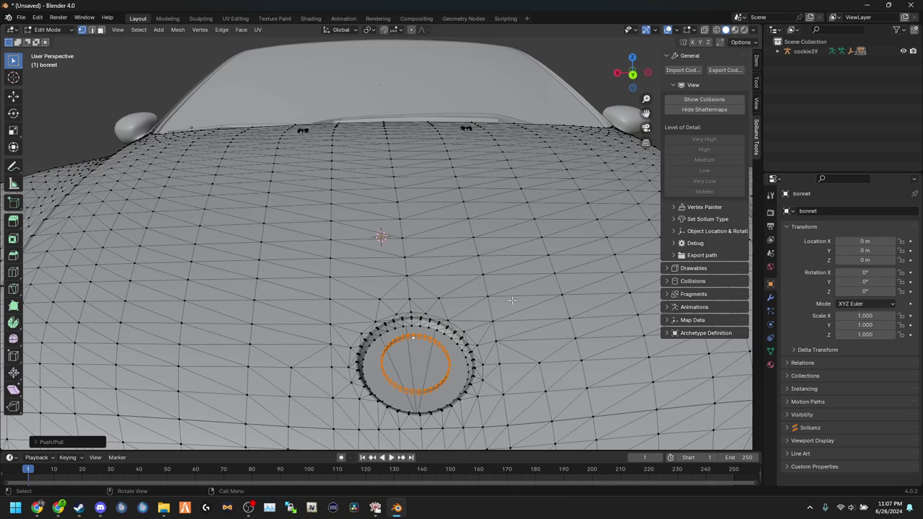
Start the Sollumz Codewalker export and choose D:\debadged cars\debadged complete as the destination folder.
scroll(510, 377, down, 10)
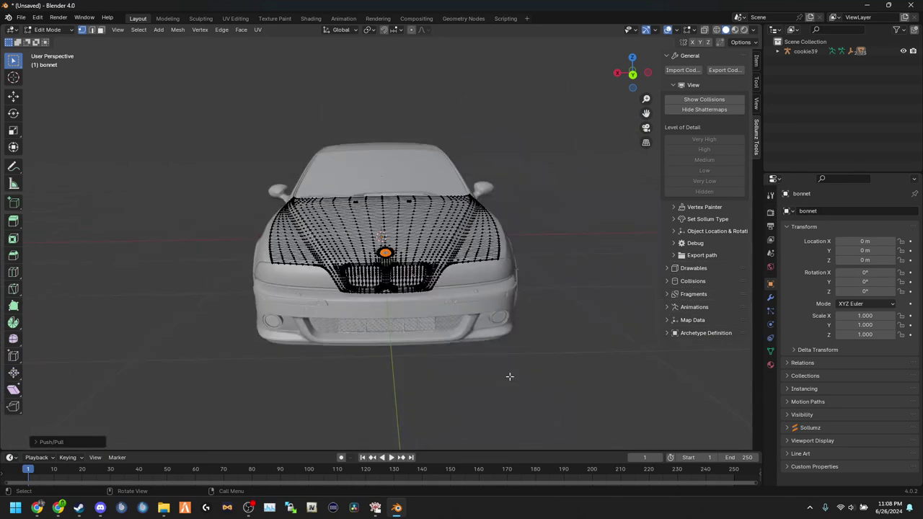
scroll(510, 376, up, 2)
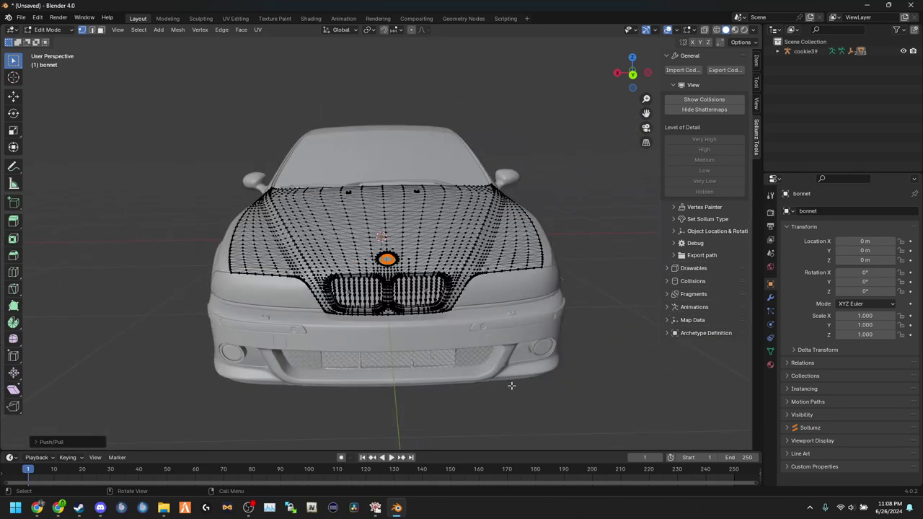
click(22, 17)
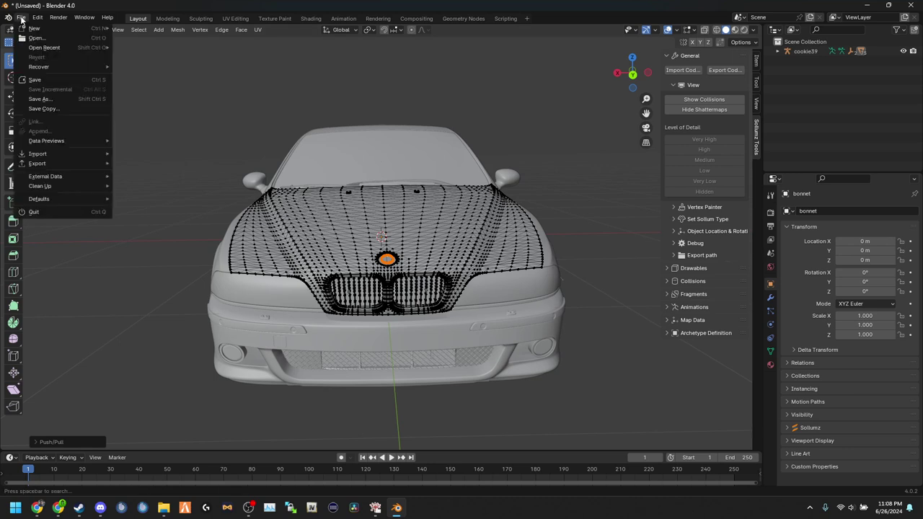
click(737, 70)
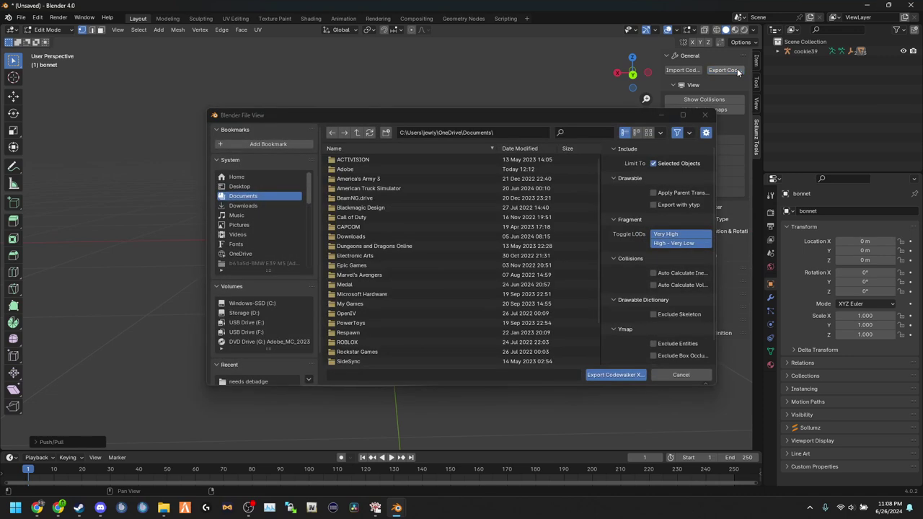
scroll(437, 287, down, 3)
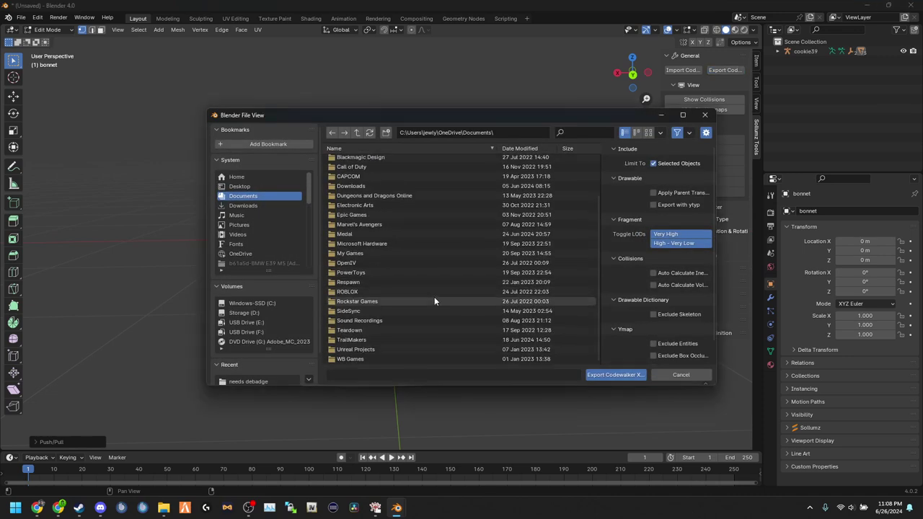
scroll(461, 337, up, 3)
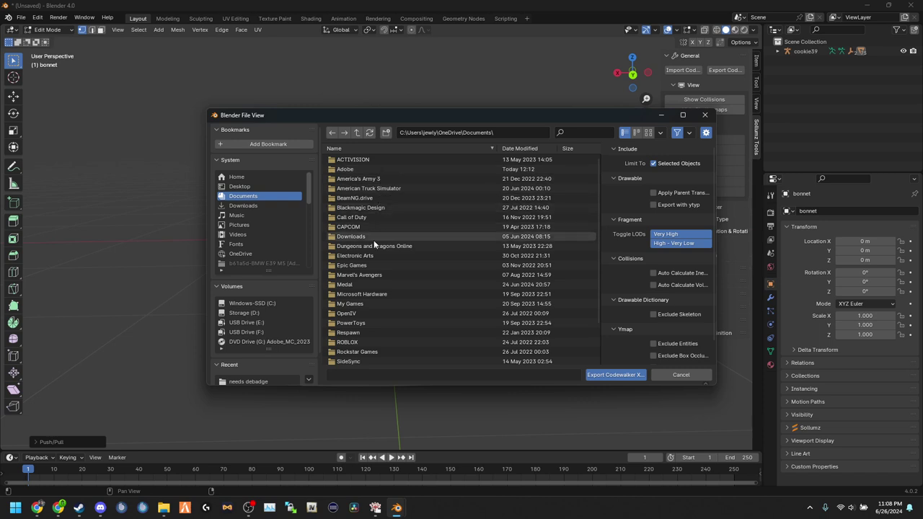
scroll(373, 279, down, 1)
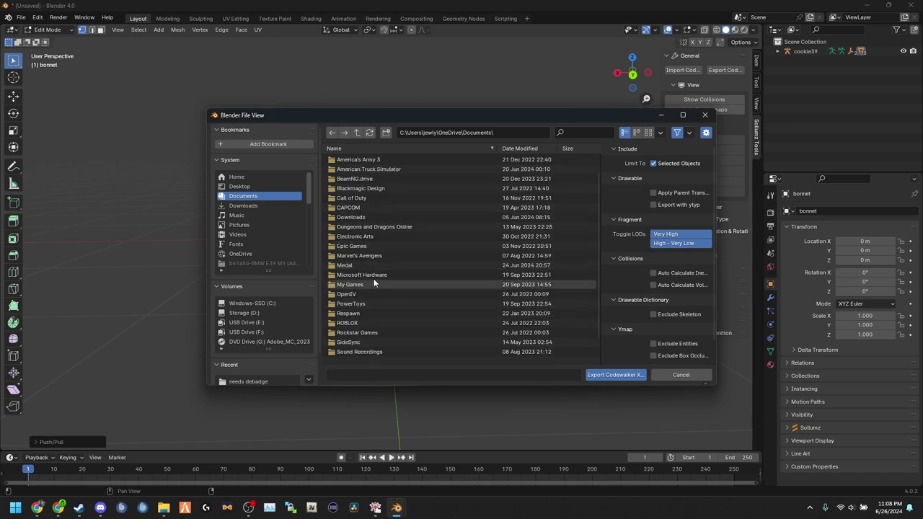
scroll(263, 347, down, 1)
click(262, 363)
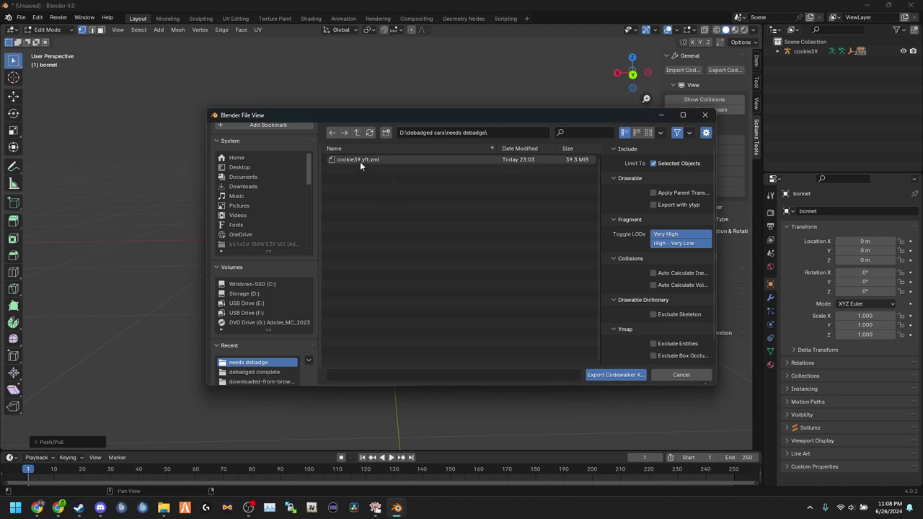
click(333, 132)
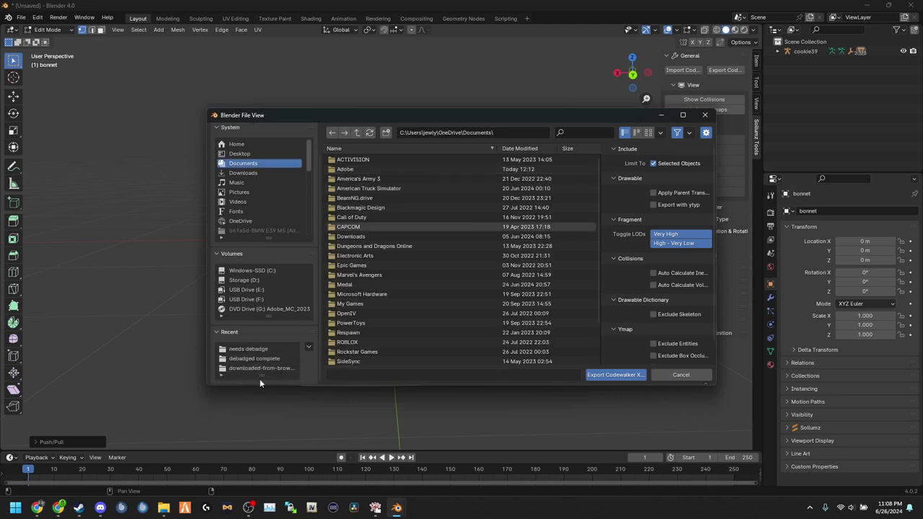
scroll(252, 361, down, 1)
click(259, 359)
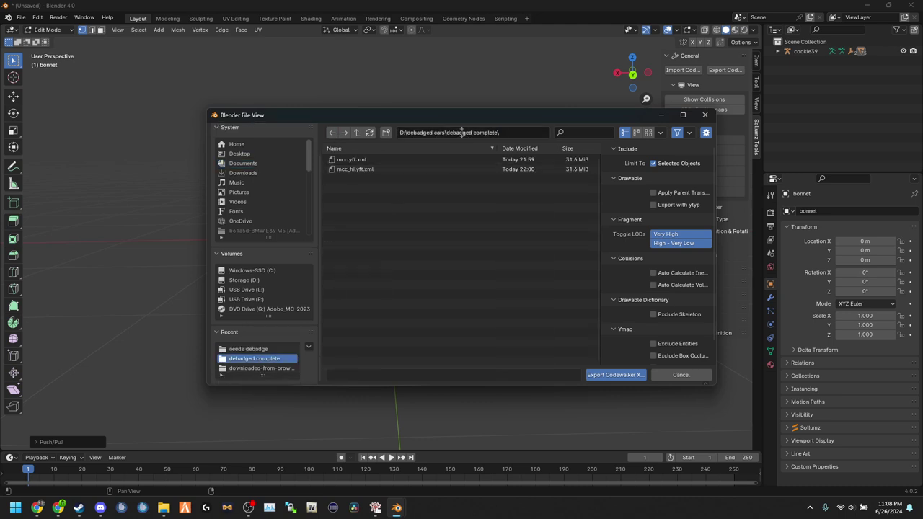
Change the export destination folder to D:\debadged cars\viewer.
key(BackSpace)
key(BackSpace)
key(BackSpace)
key(BackSpace)
key(BackSpace)
key(BackSpace)
key(BackSpace)
key(BackSpace)
key(BackSpace)
key(BackSpace)
key(BackSpace)
key(BackSpace)
key(BackSpace)
key(BackSpace)
key(BackSpace)
key(BackSpace)
key(BackSpace)
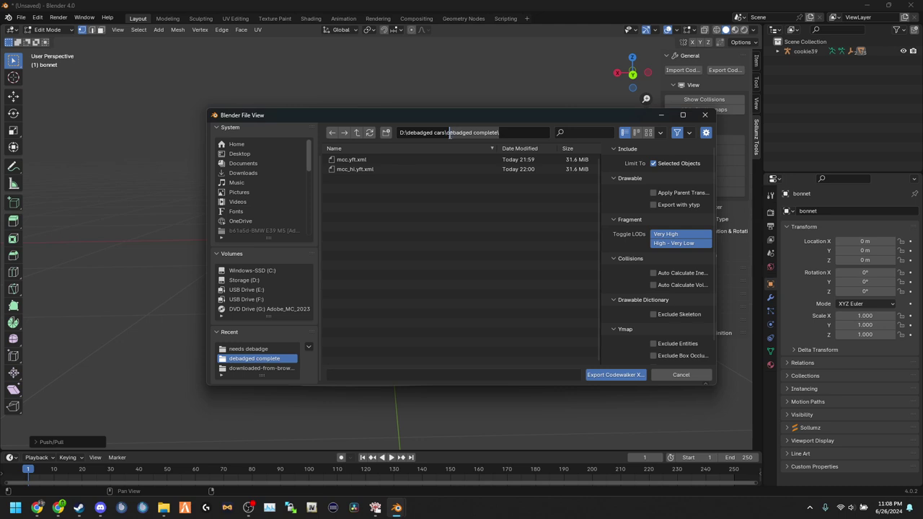
key(Tab)
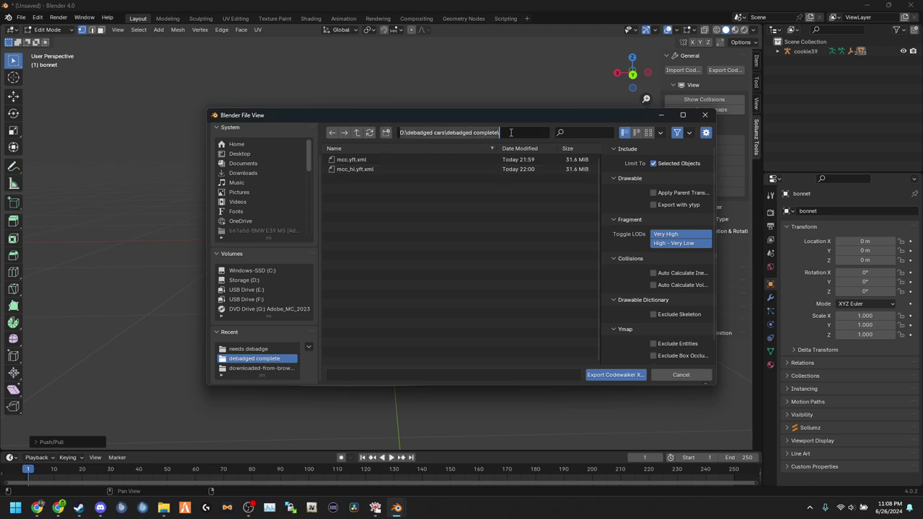
drag(493, 128, 447, 128)
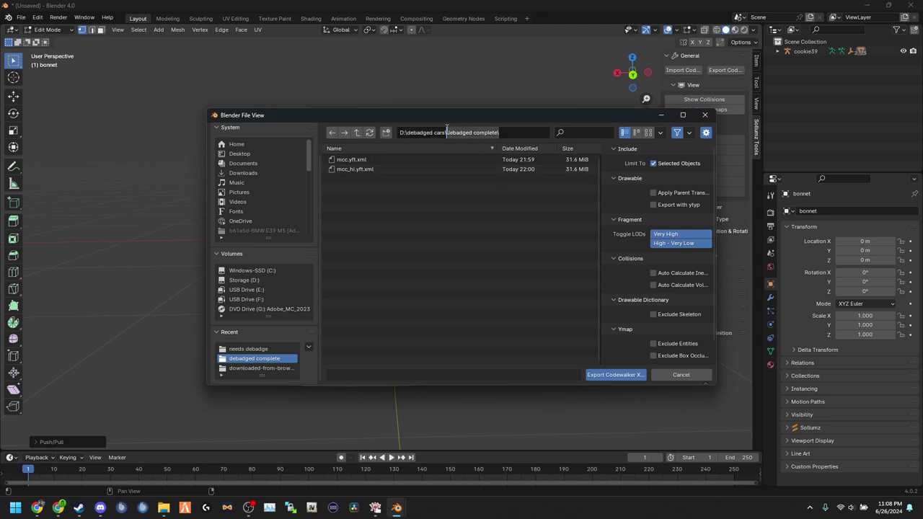
key(BackSpace)
key(Return)
click(366, 177)
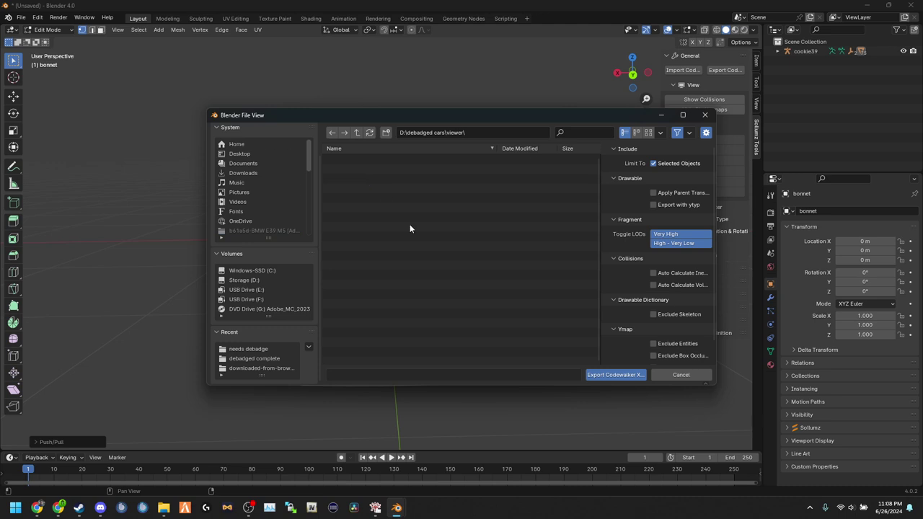
Export the debadged car as Codewalker XML and close Blender without saving the scene.
click(621, 378)
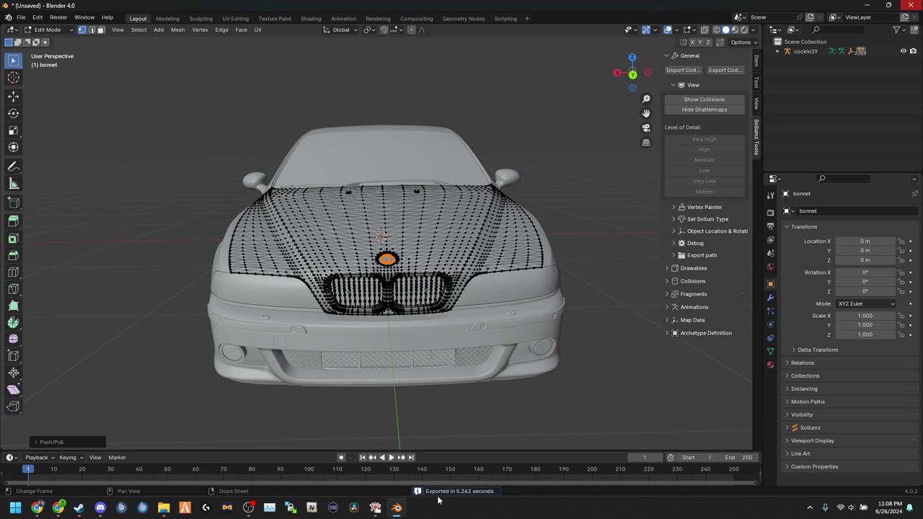
click(919, 5)
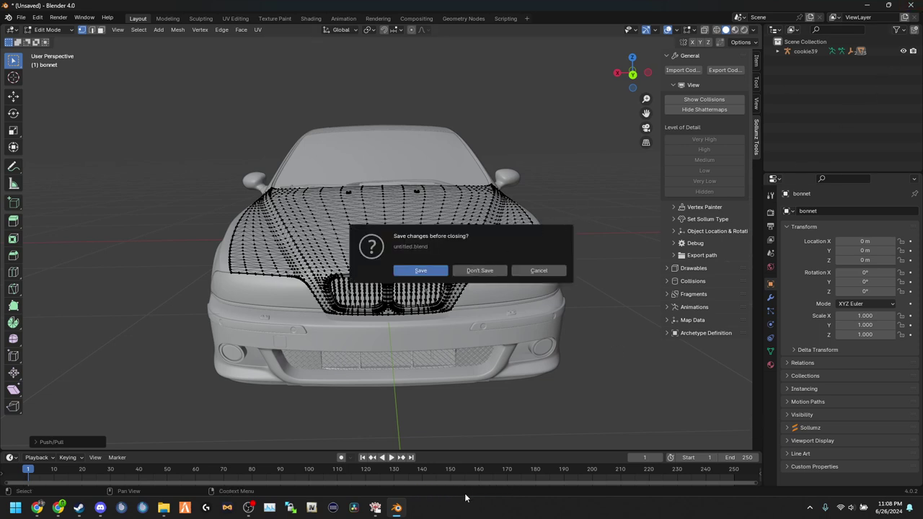
click(472, 270)
Switch to File Explorer and delete mcc.yft, mcc.ytd and mcc_hi.yft from the viewer folder inside debadged cars.
mouse_move(160, 516)
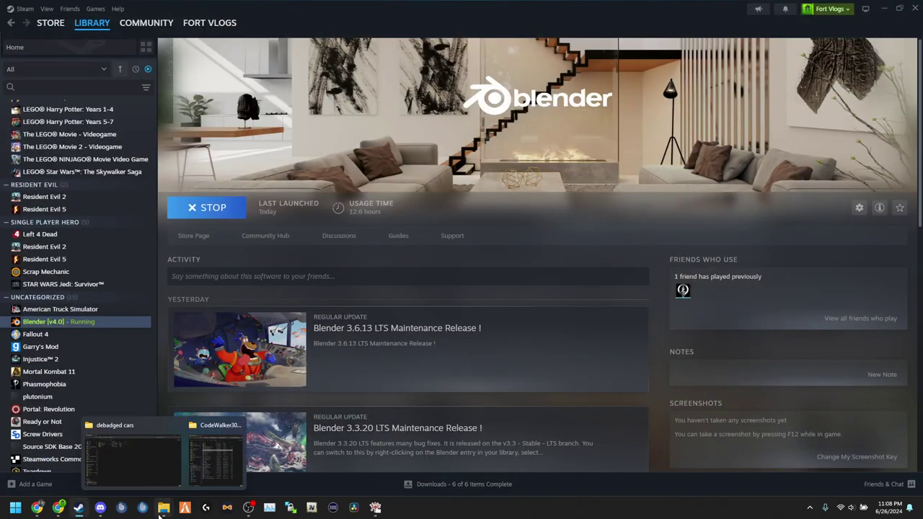
click(159, 473)
key(alt+Up)
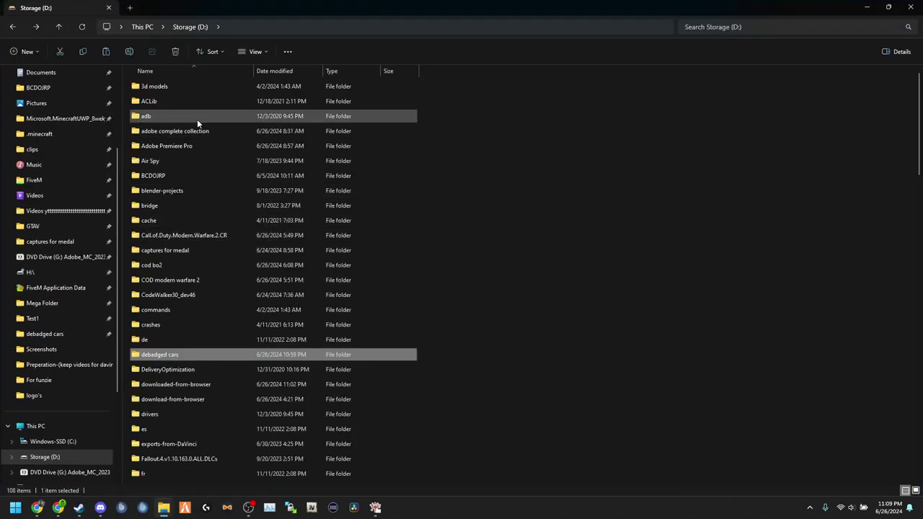
key(alt+Home)
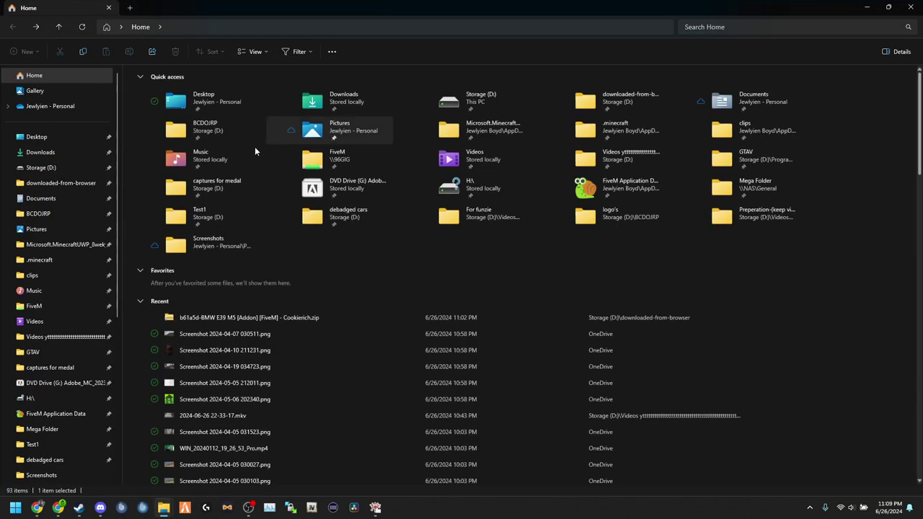
scroll(50, 278, down, 5)
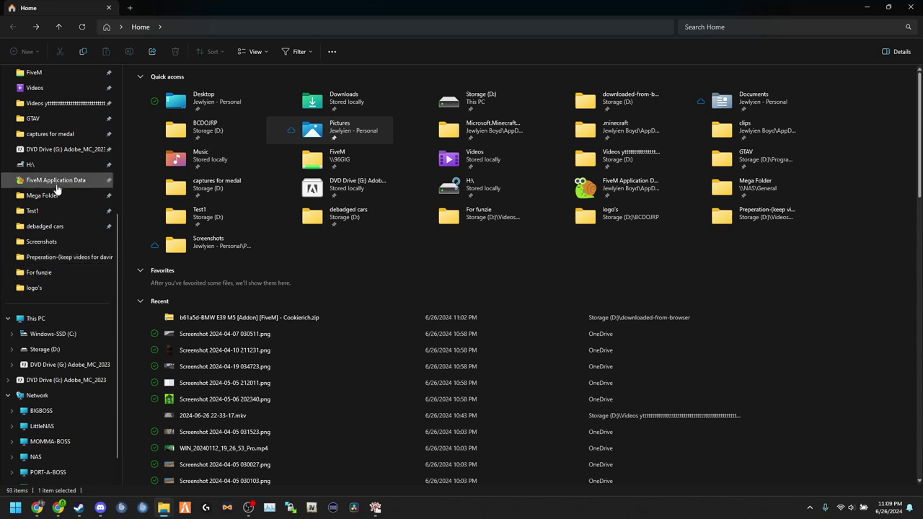
click(39, 227)
double_click(179, 119)
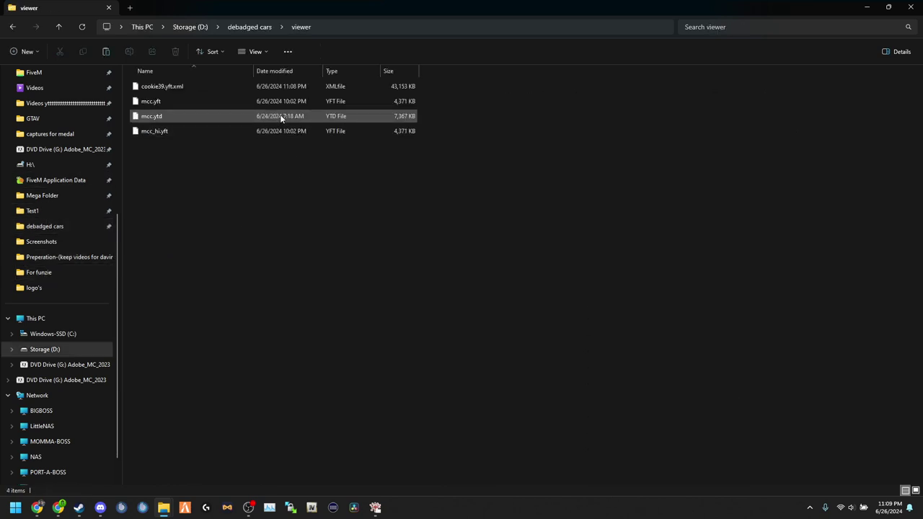
drag(170, 141, 166, 102)
key(Delete)
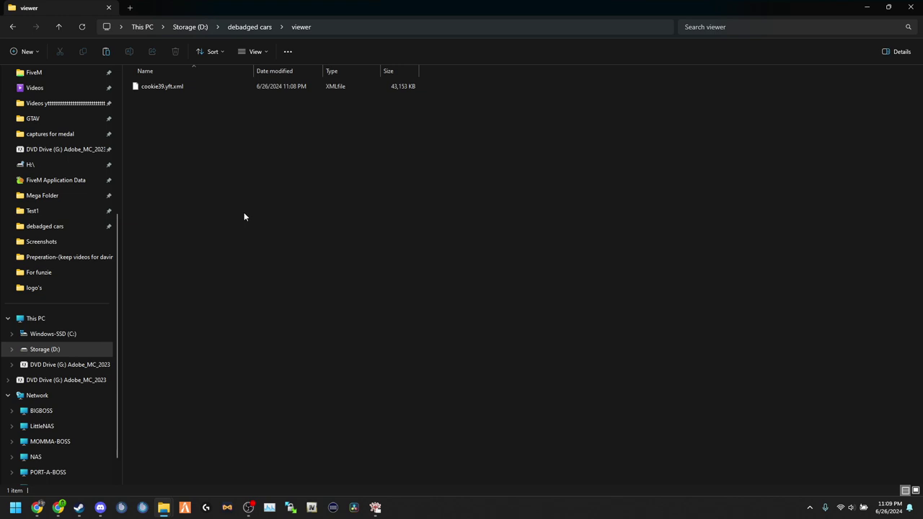
Switch to CodeWalker RPF Explorer, open the folder D:\debadged cars\viewer and enable edit mode.
click(375, 508)
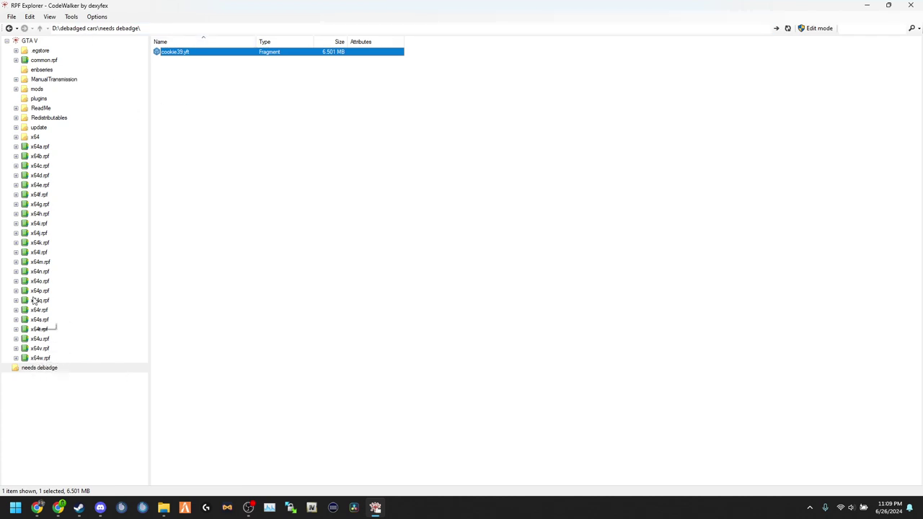
click(11, 17)
click(36, 27)
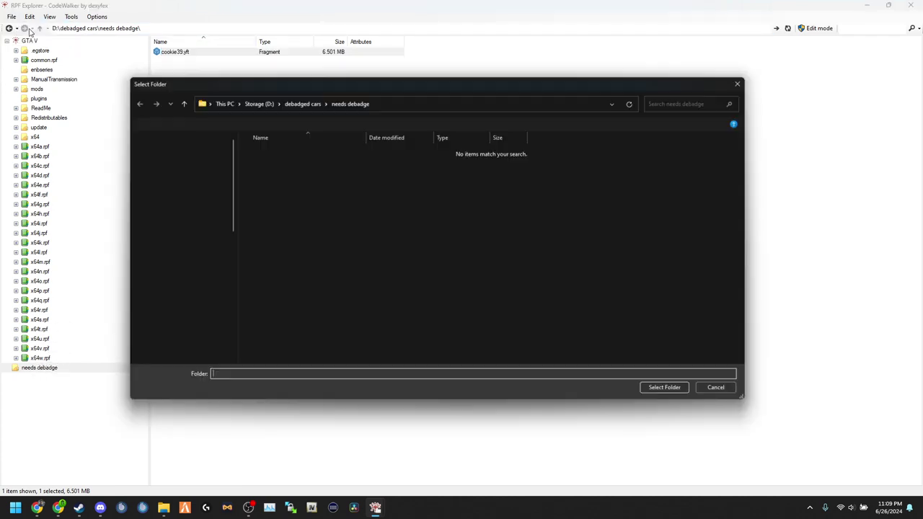
click(310, 105)
click(281, 183)
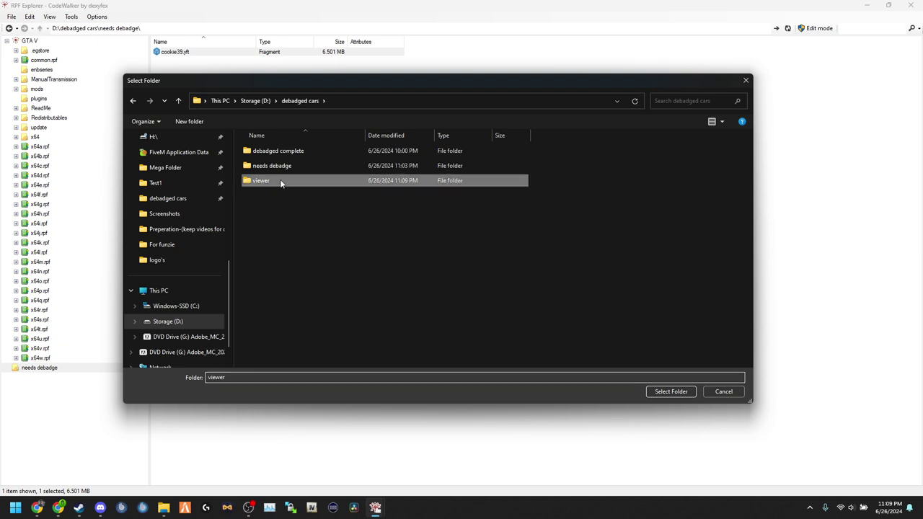
click(672, 393)
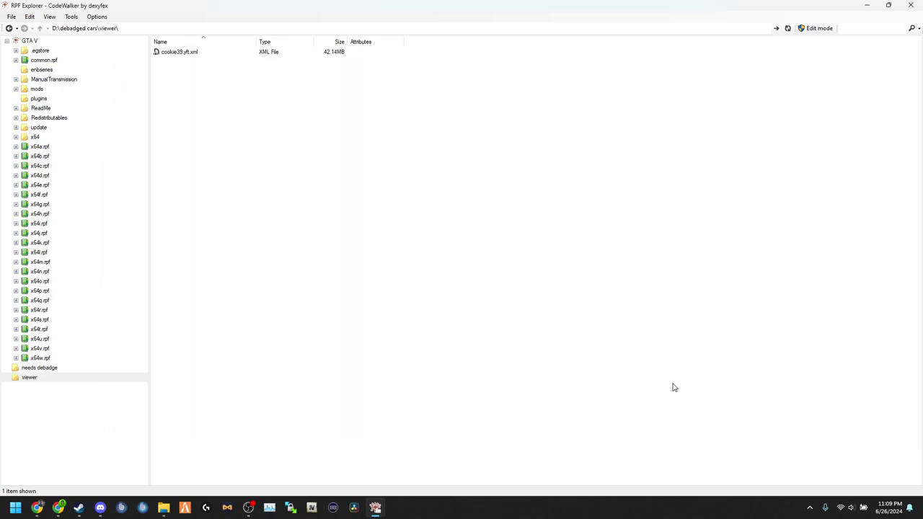
click(820, 30)
click(486, 287)
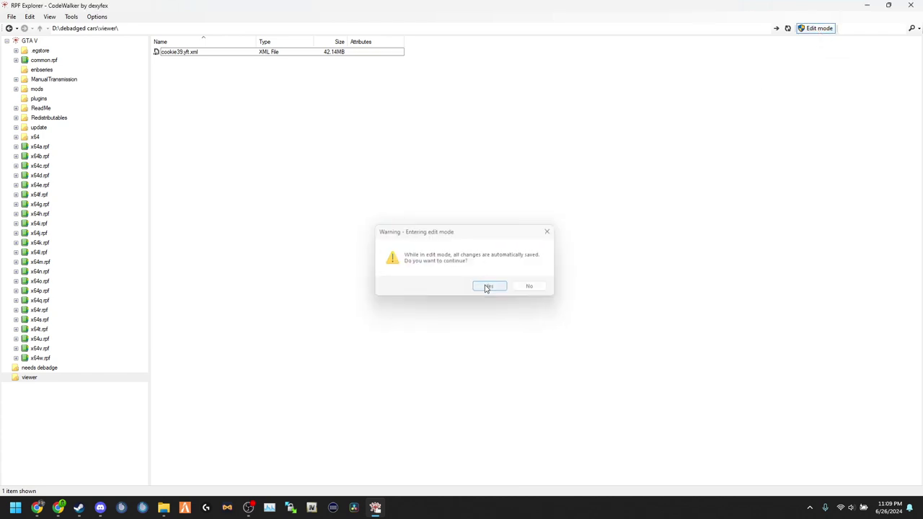
click(221, 52)
right_click(221, 52)
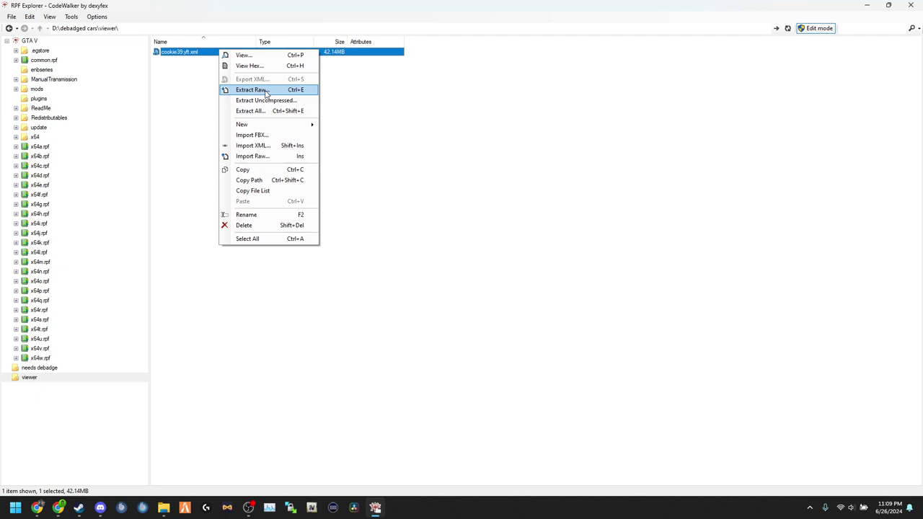
click(167, 128)
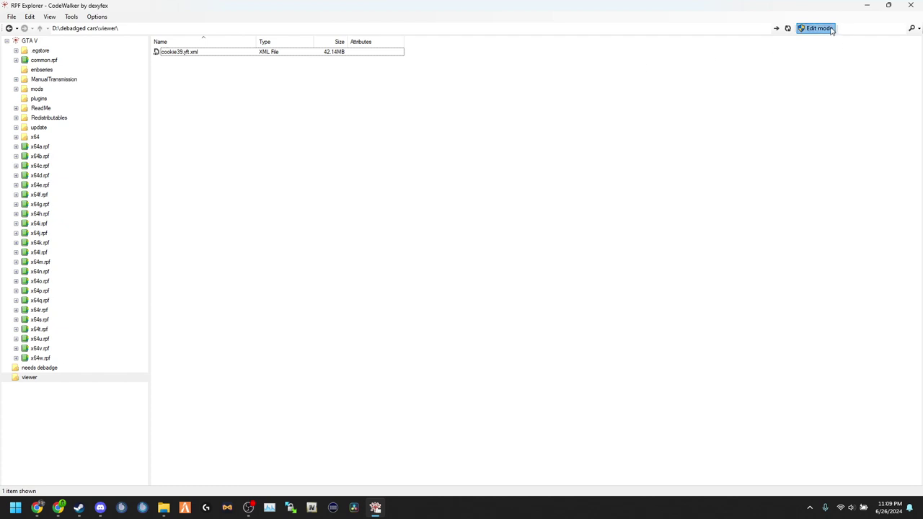
Arrange the File Explorer viewer folder and CodeWalker RPF Explorer side by side on the screen.
click(870, 6)
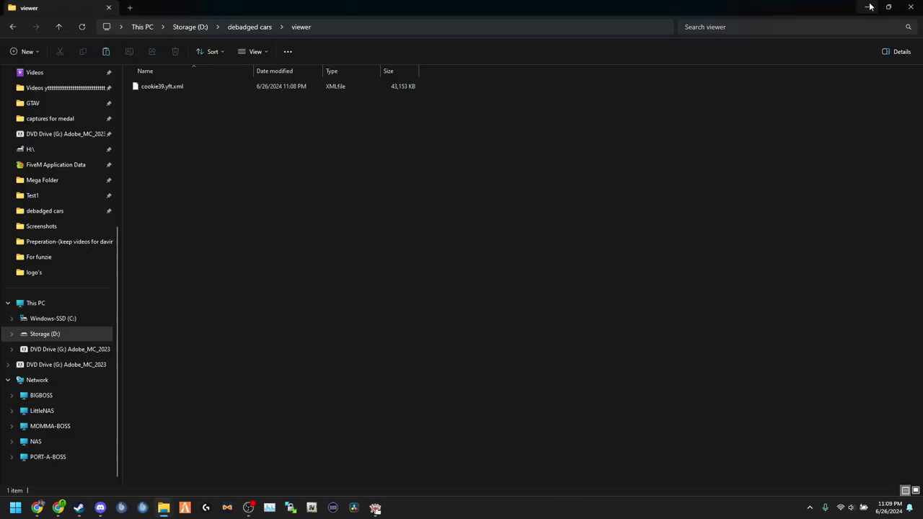
mouse_move(164, 509)
click(171, 458)
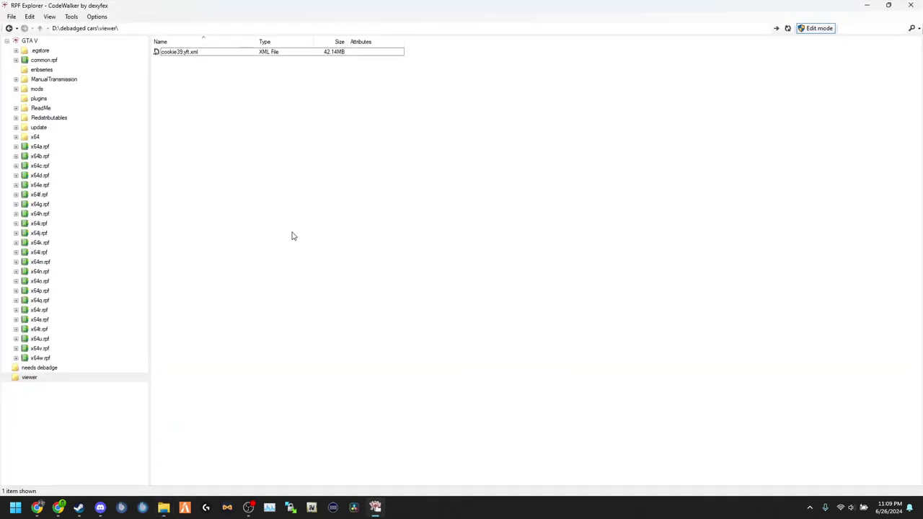
click(375, 507)
drag(445, 6, 922, 160)
click(137, 153)
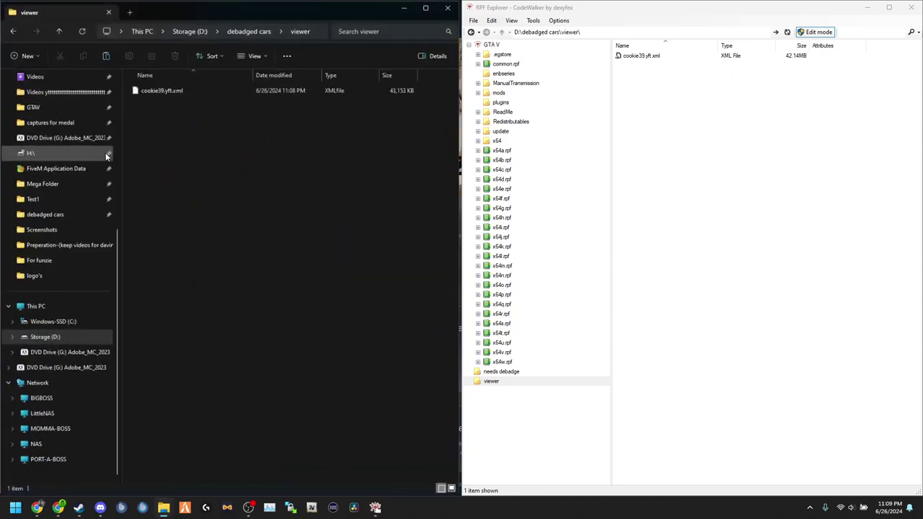
Import cookie39.yft.xml from File Explorer into the RPF Explorer viewer folder to convert it to cookie39.yft.
click(652, 57)
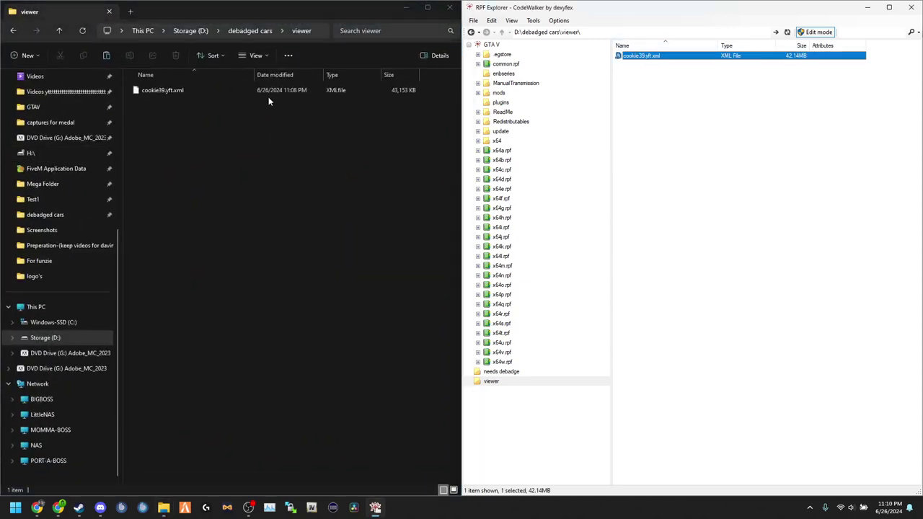
drag(267, 92, 697, 191)
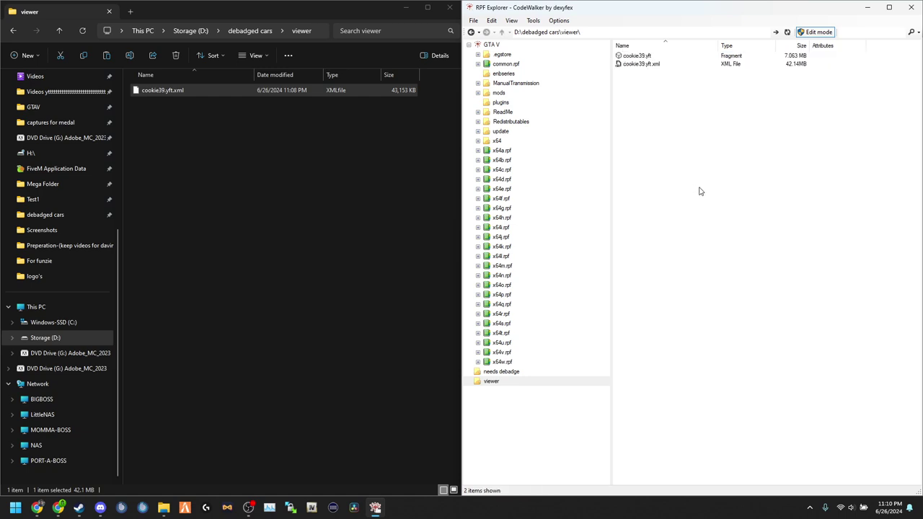
click(675, 57)
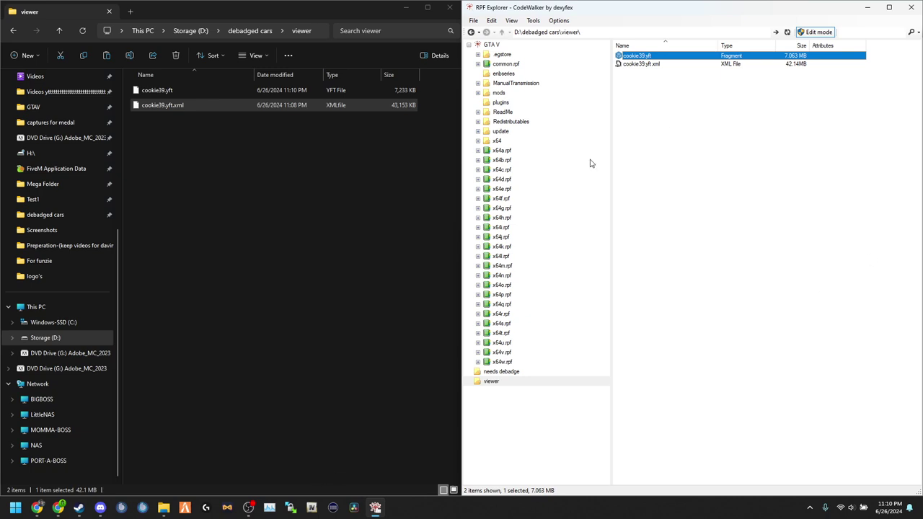
Switch to Steam, launch Blender 4.0 and dismiss its splash screen.
click(79, 508)
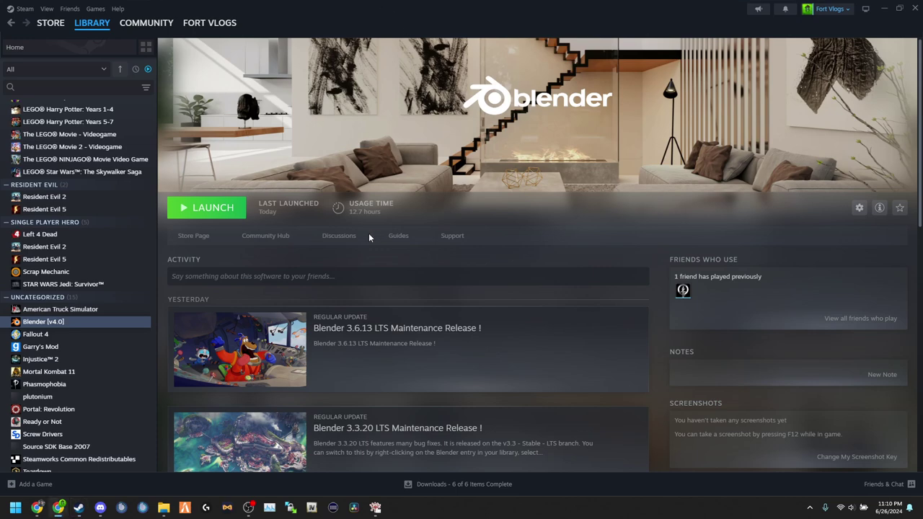
click(202, 216)
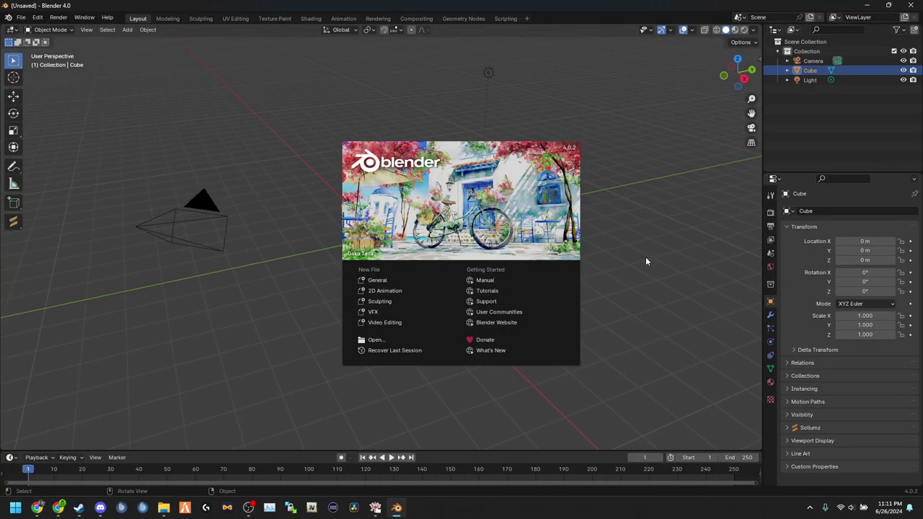
click(646, 257)
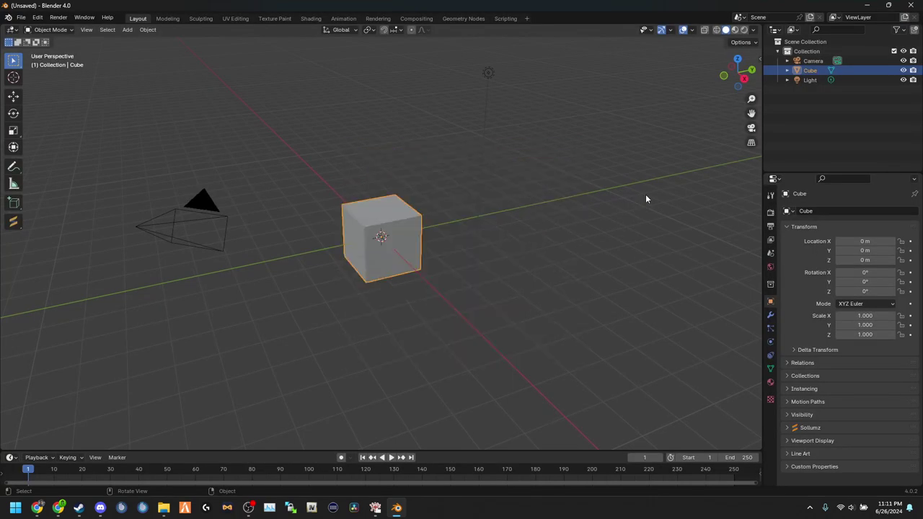
Delete the default camera, cube, light and collection from the new scene.
double_click(804, 41)
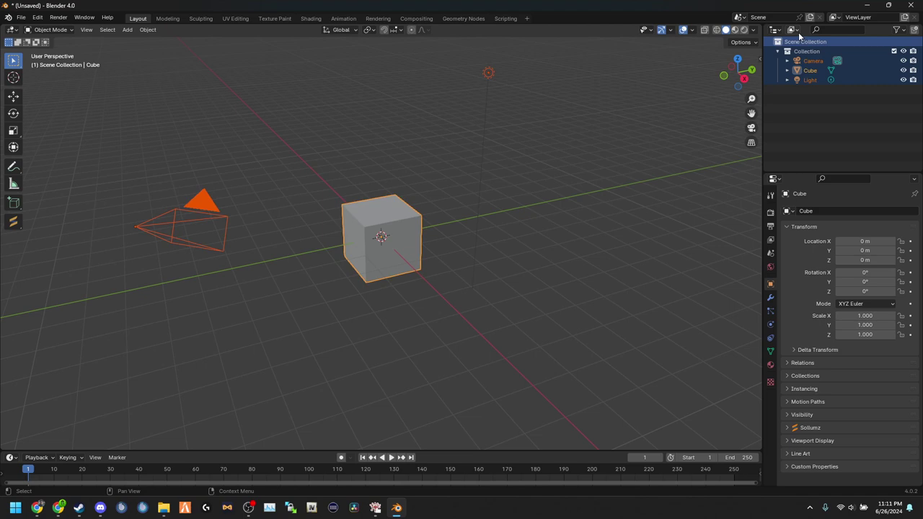
right_click(799, 73)
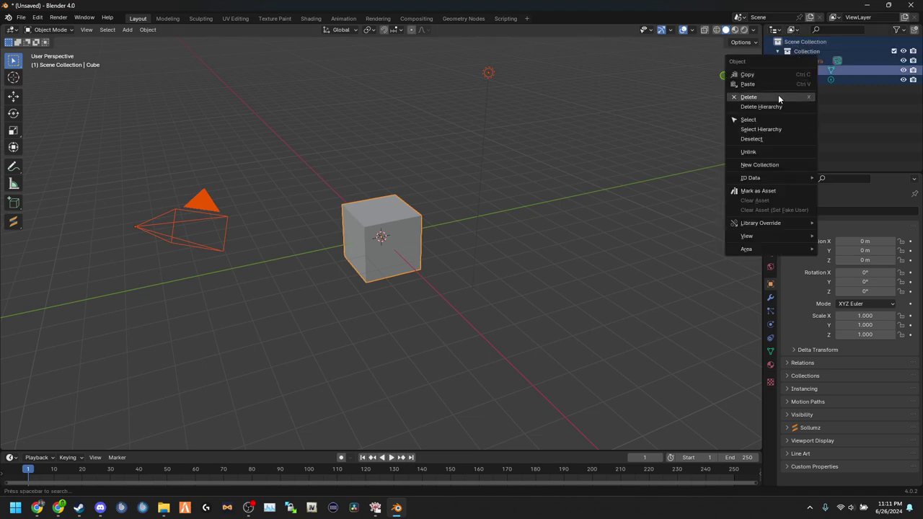
click(778, 95)
Import cookie39.yft.xml from the needs debadge folder with the Sollumz Codewalker import.
click(762, 57)
click(755, 115)
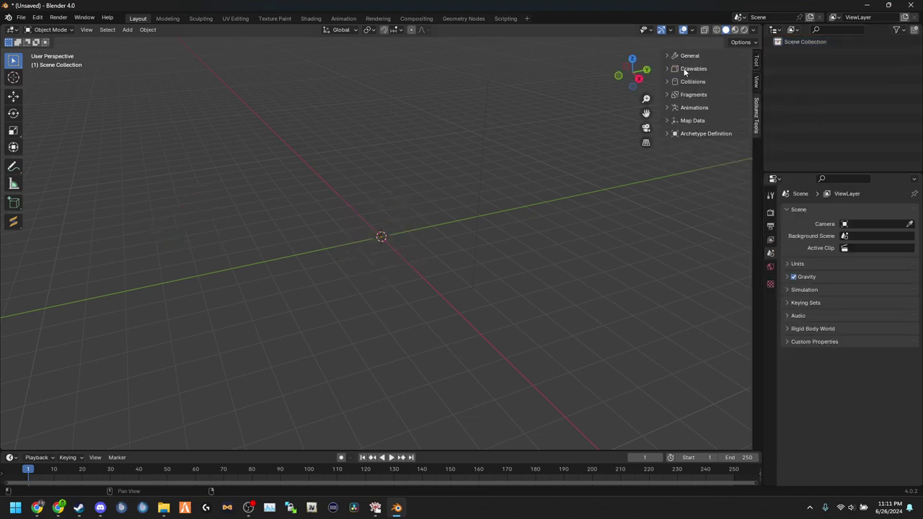
click(683, 57)
click(682, 70)
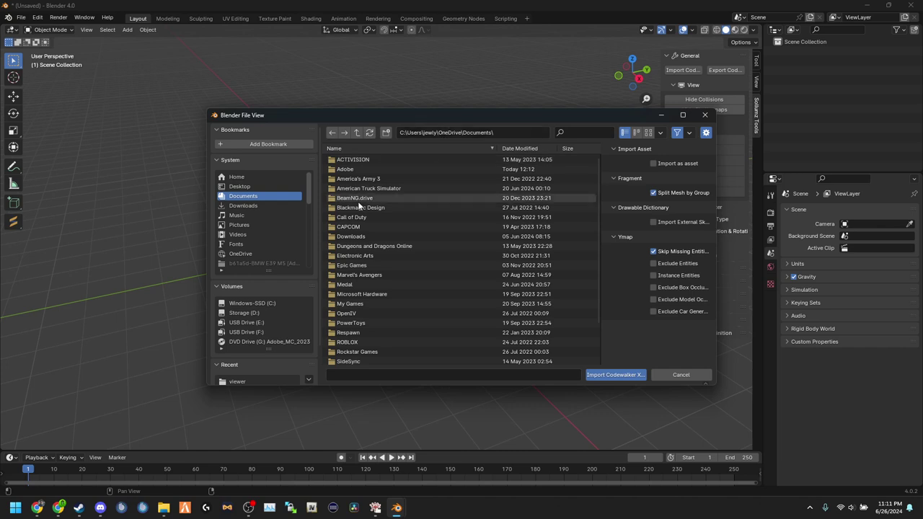
scroll(267, 313, down, 3)
click(246, 349)
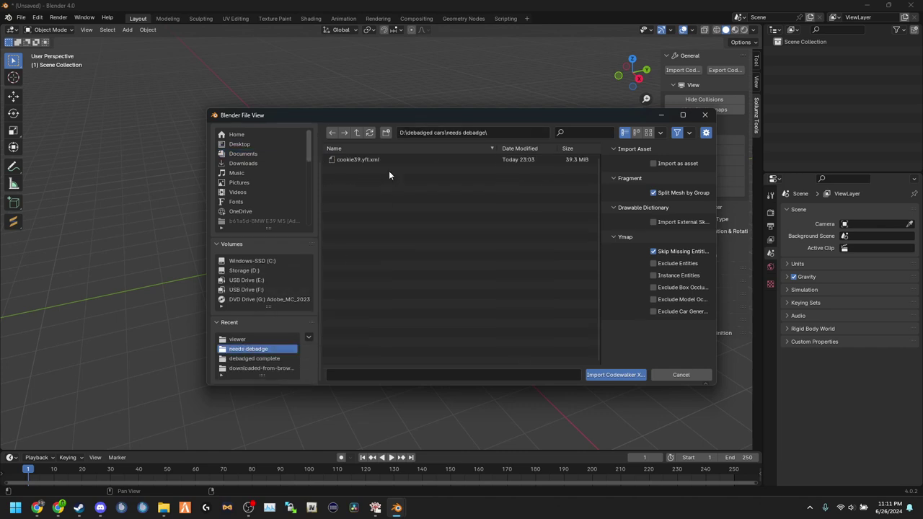
double_click(394, 160)
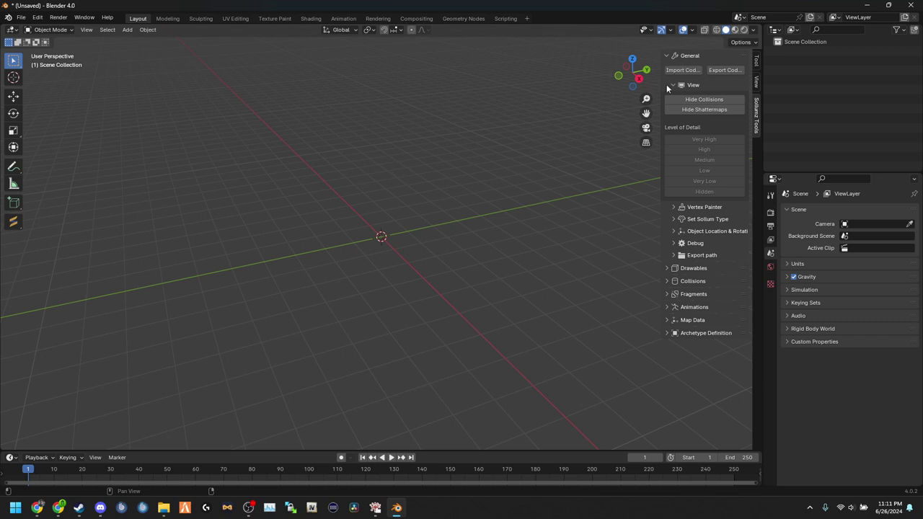
click(695, 70)
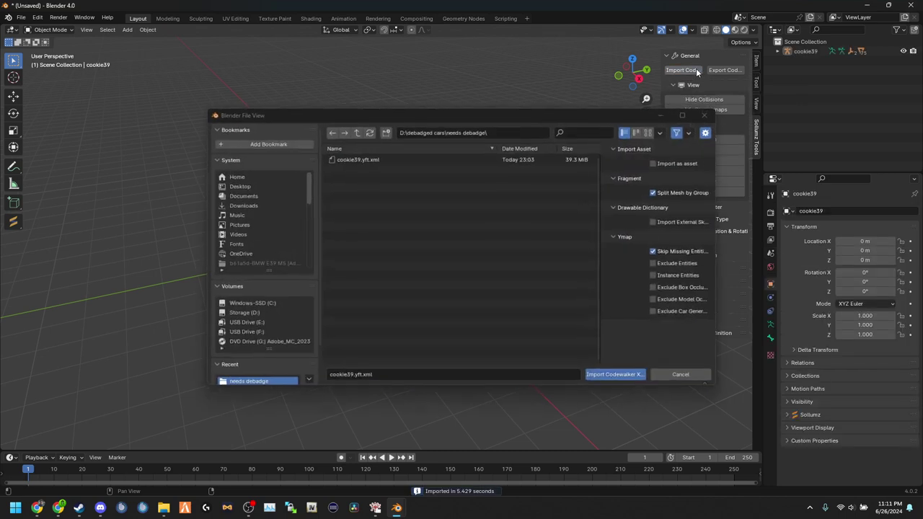
click(461, 161)
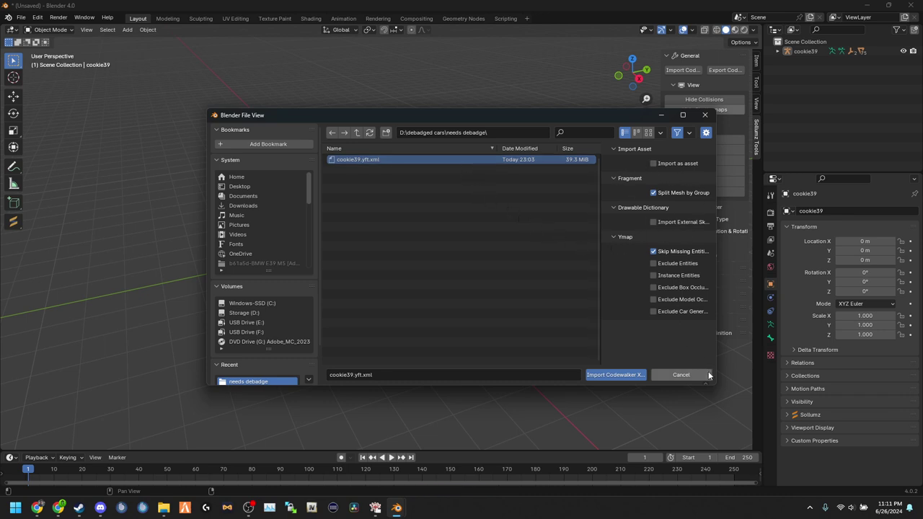
drag(715, 387, 729, 402)
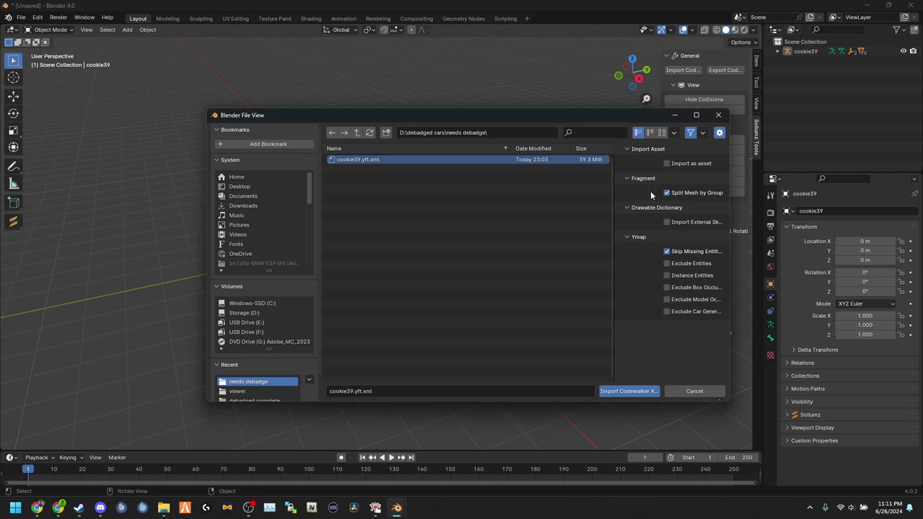
click(694, 392)
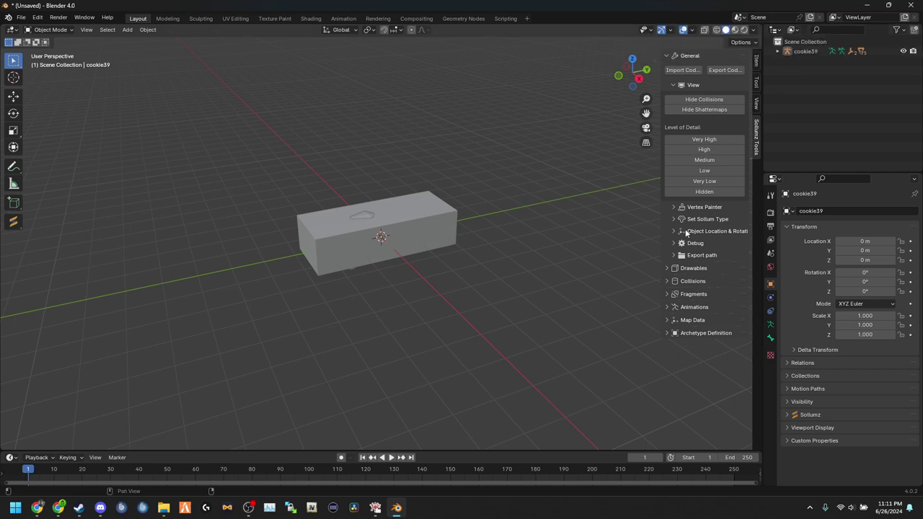
Close Blender without saving the scene containing the imported cookie39 model.
double_click(806, 51)
key(Return)
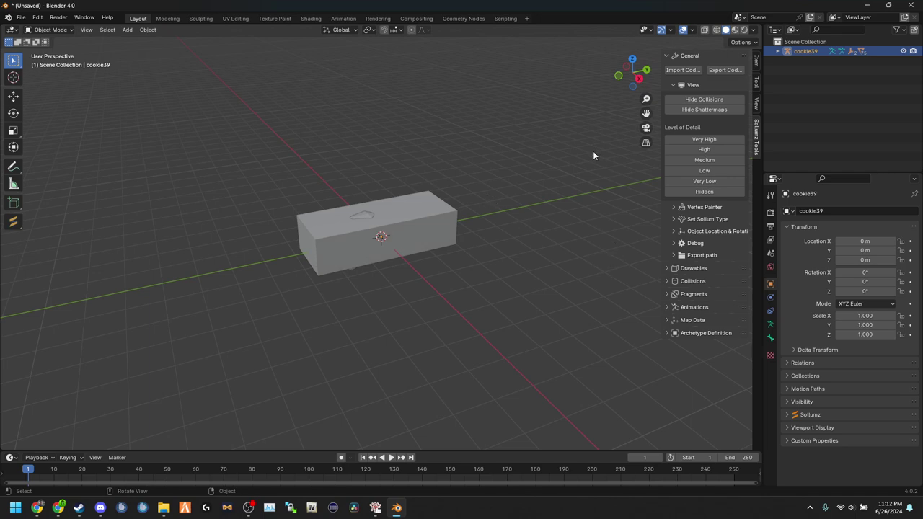
click(910, 6)
click(473, 271)
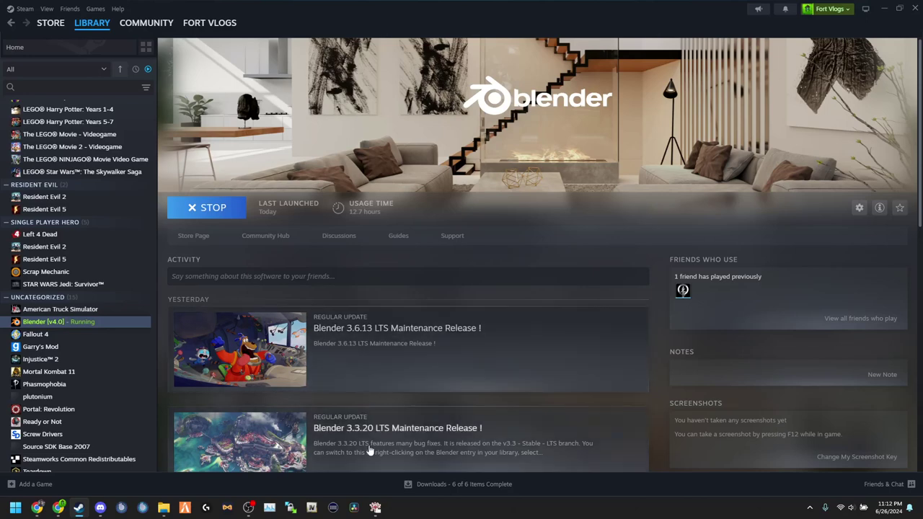
Switch to CodeWalker's RPF Explorer and copy cookie39.yft from the viewer folder.
click(375, 508)
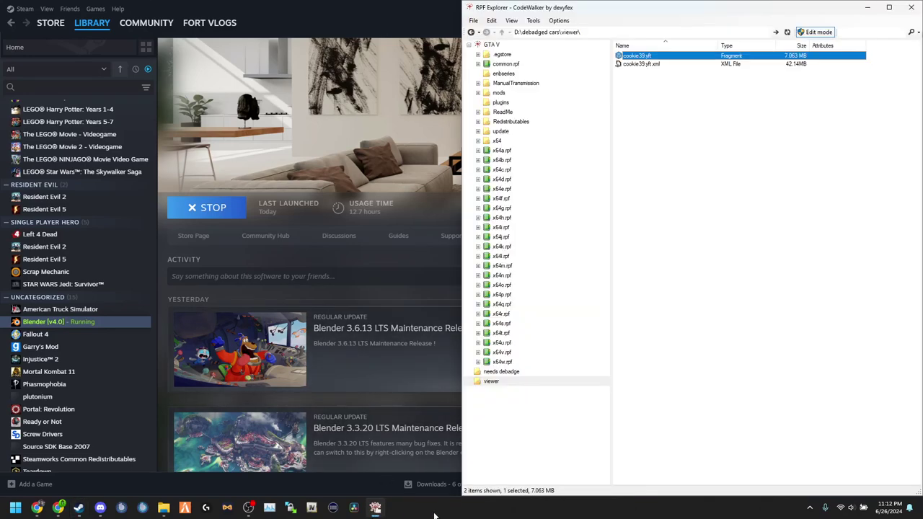
click(639, 57)
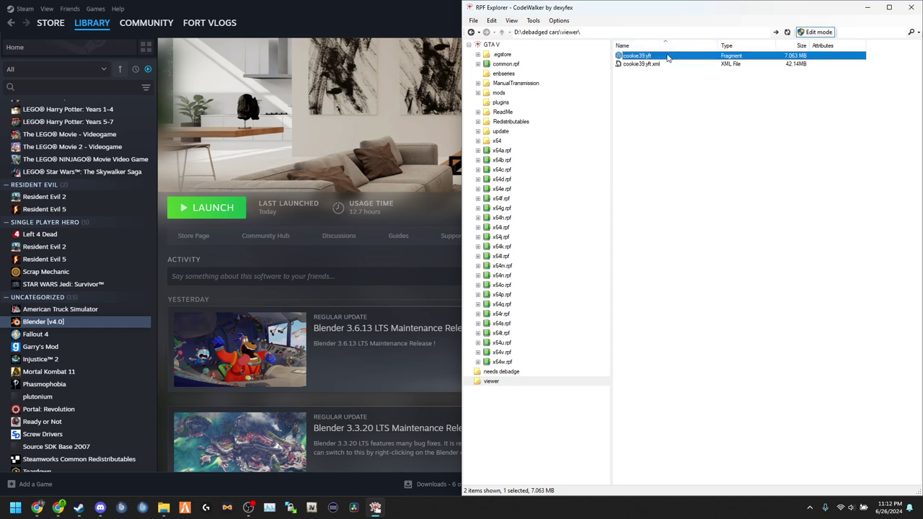
right_click(667, 57)
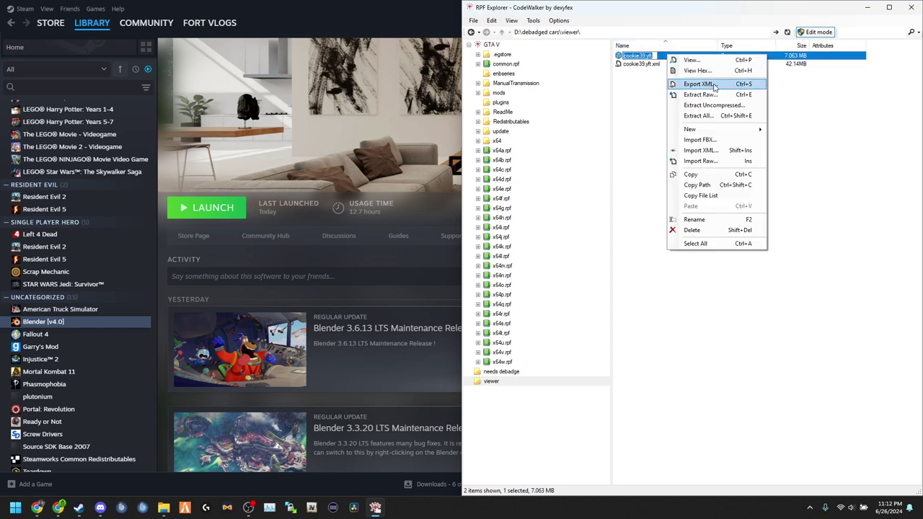
click(698, 174)
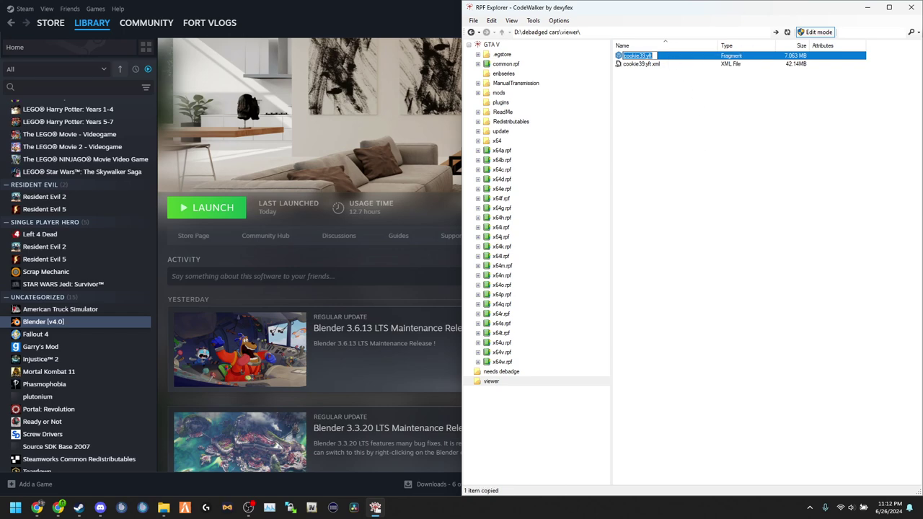
Switch to File Explorer and open the FiveM\cookie39\stream\cookie39 folder of the BMW E39 M5 download in D:\downloaded-from-browser.
key(alt+Tab)
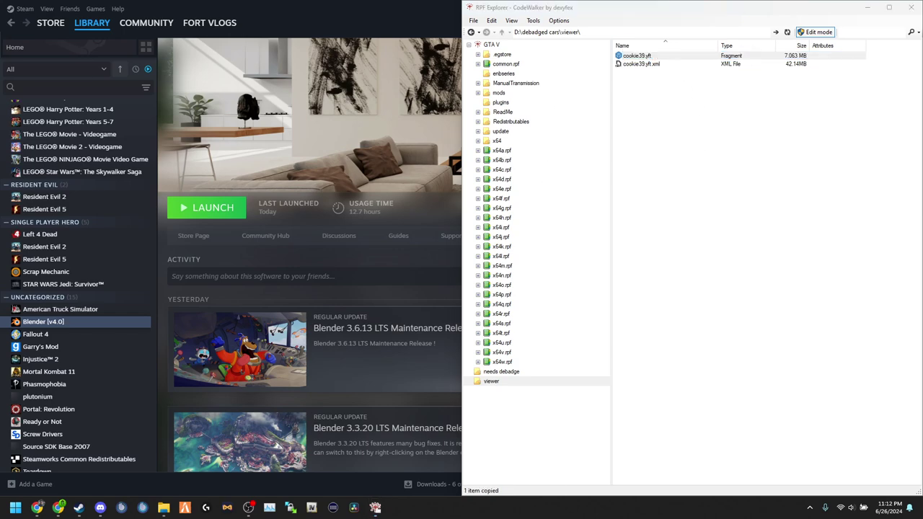
key(alt+Tab)
key(alt+Left)
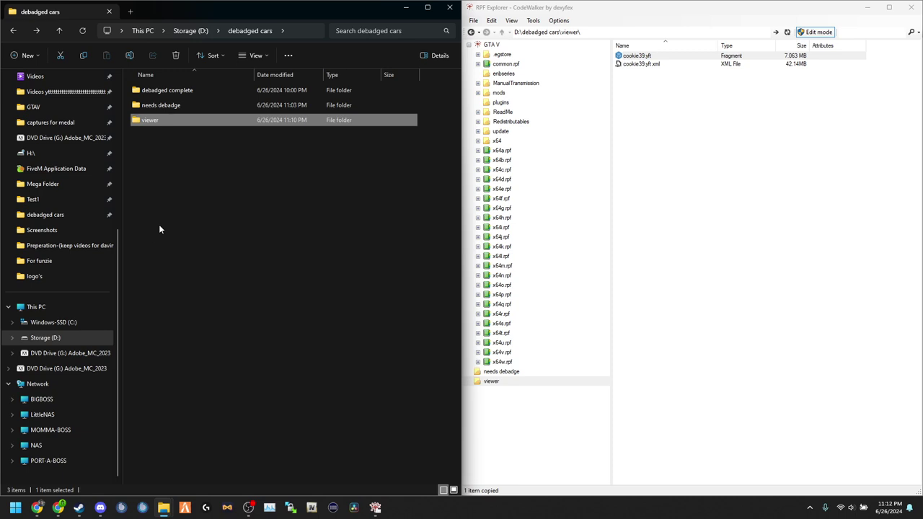
click(191, 30)
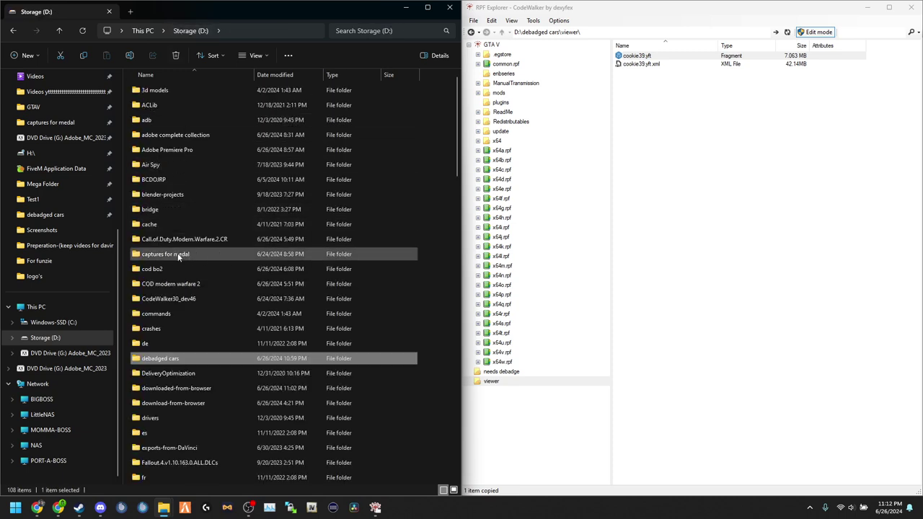
double_click(189, 389)
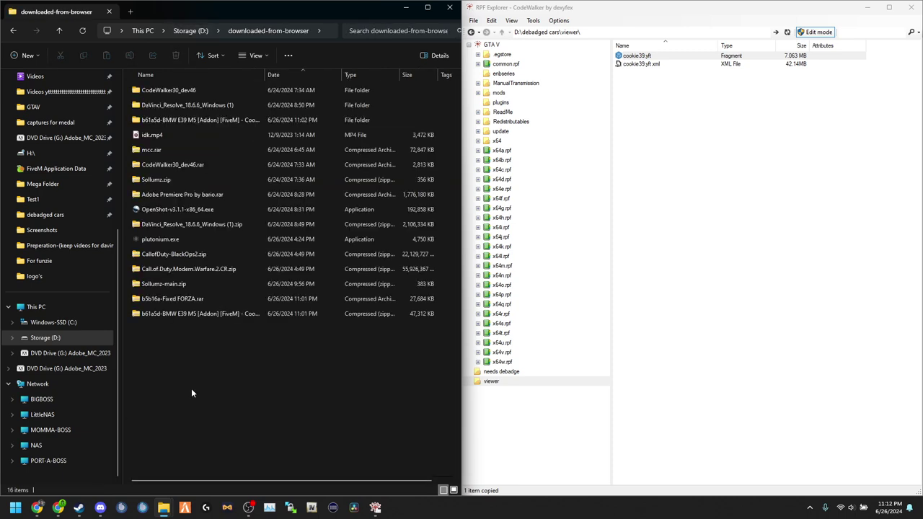
double_click(183, 119)
double_click(184, 93)
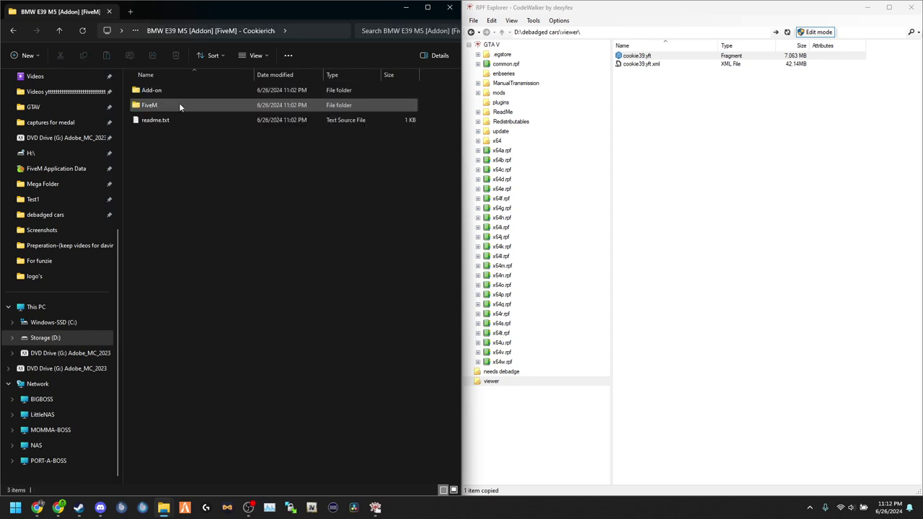
double_click(179, 105)
double_click(179, 90)
double_click(174, 106)
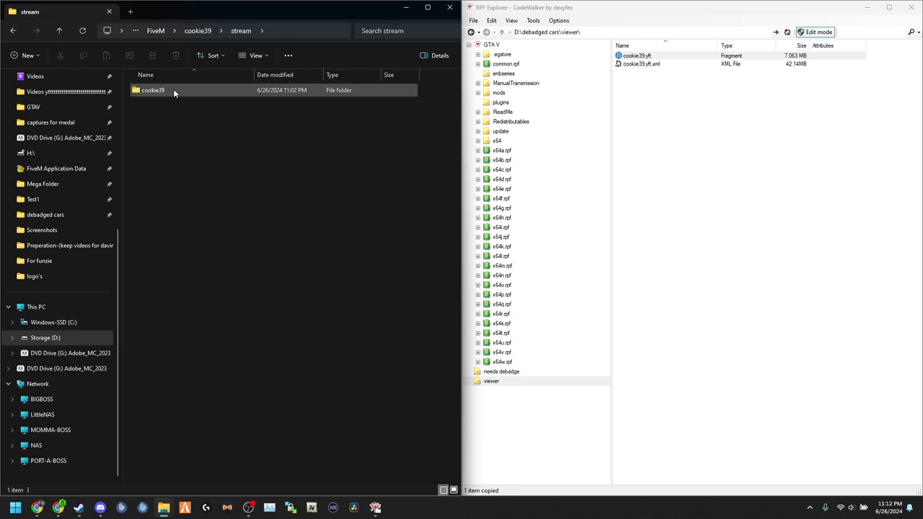
double_click(173, 90)
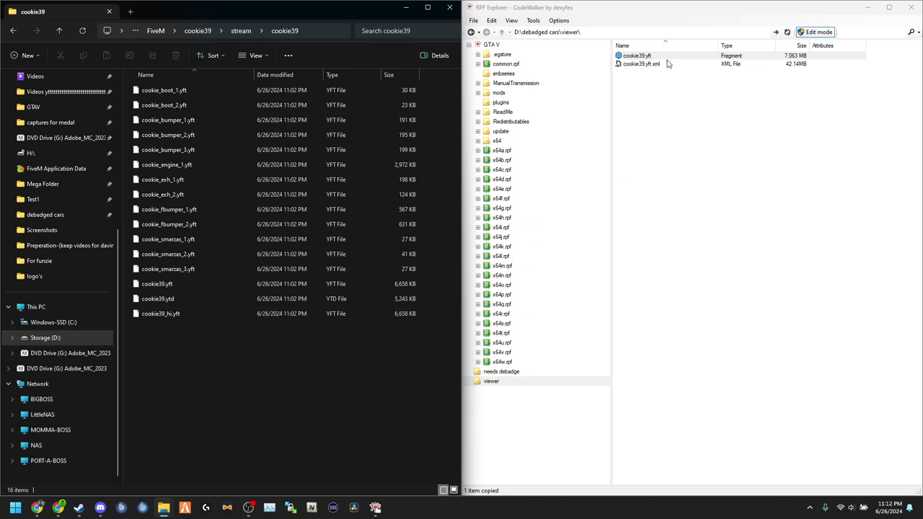
Copy cookie39.yft from the RPF Explorer viewer folder into the stream cookie39 folder, replacing the existing file.
drag(637, 56, 569, 231)
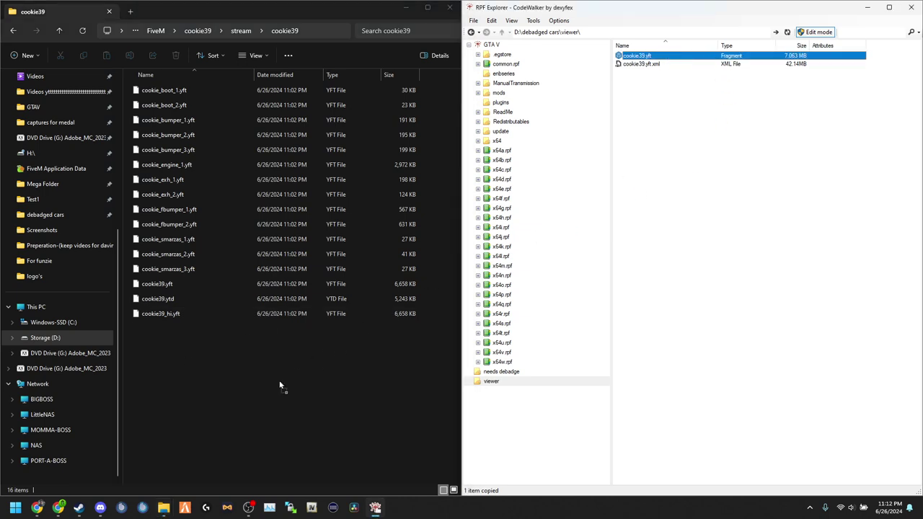
drag(280, 383, 282, 382)
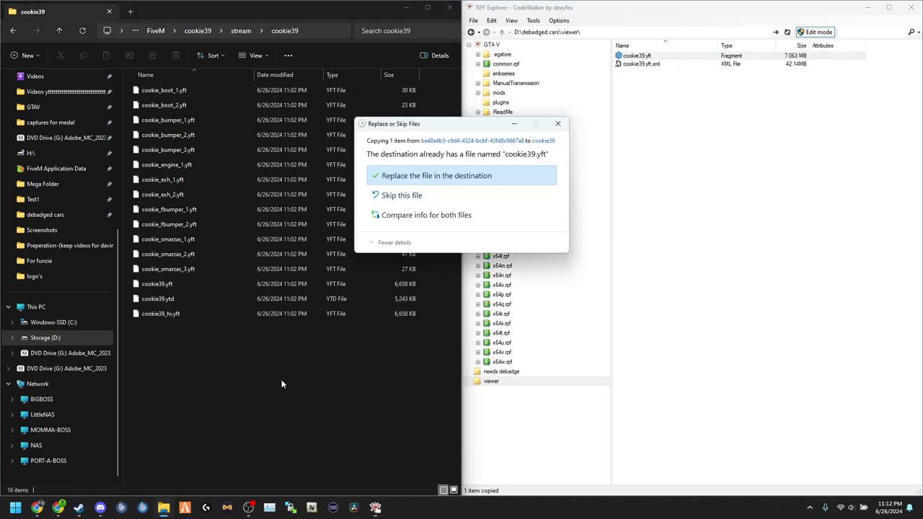
click(527, 176)
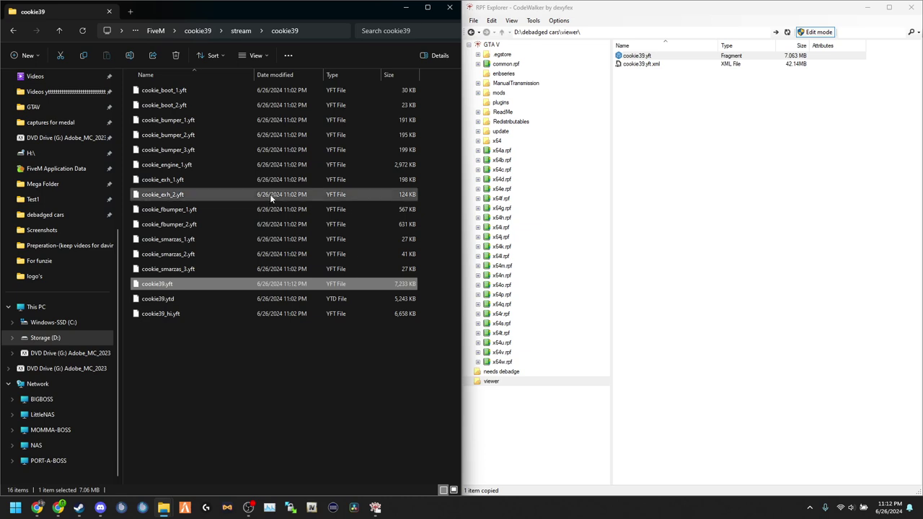
Open the replaced cookie39.yft in the OpenIV Model Viewer.
right_click(194, 280)
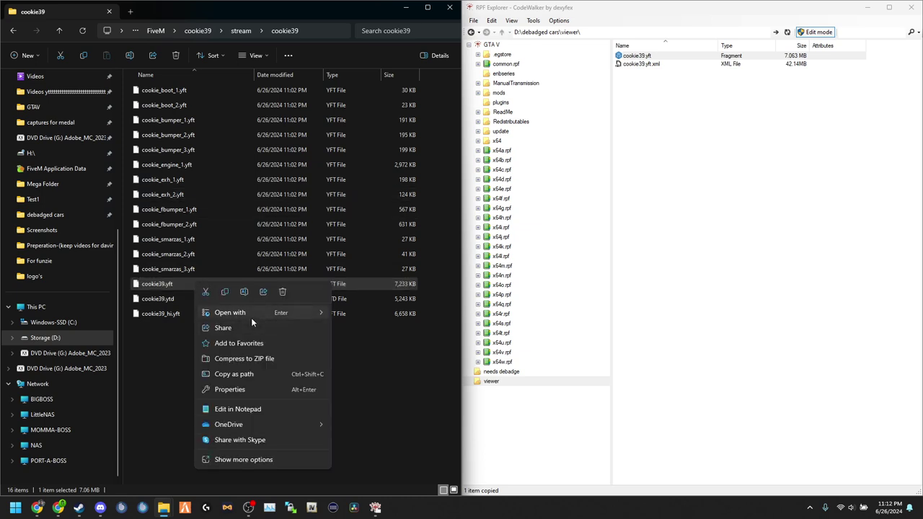
mouse_move(251, 317)
click(364, 314)
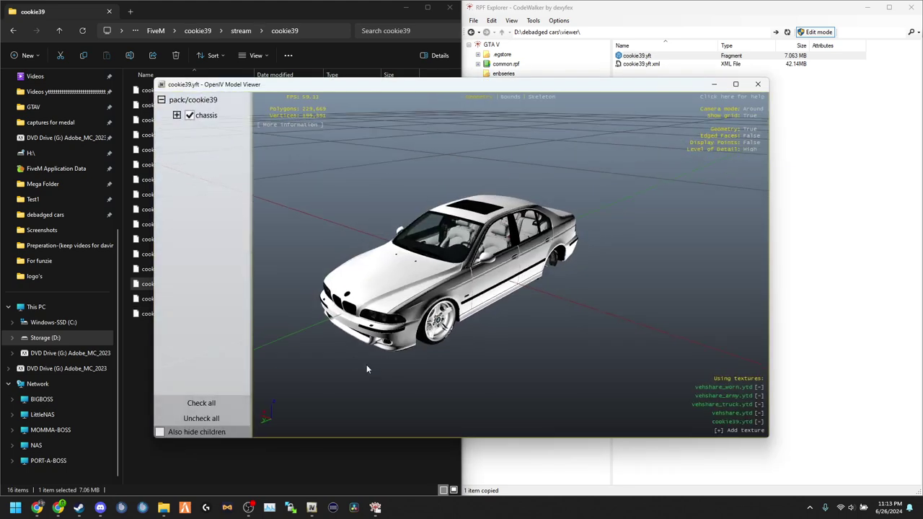
Examine the car's bonnet and the badge recess above the grille from the front, and close the model viewer.
drag(366, 369, 466, 311)
scroll(443, 330, up, 5)
drag(436, 387, 444, 311)
scroll(324, 252, up, 5)
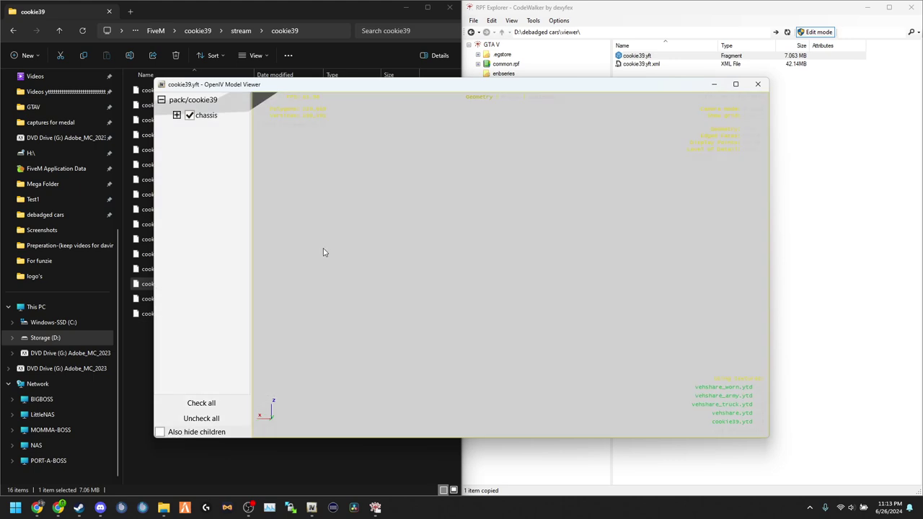
drag(324, 252, 368, 283)
scroll(367, 284, down, 5)
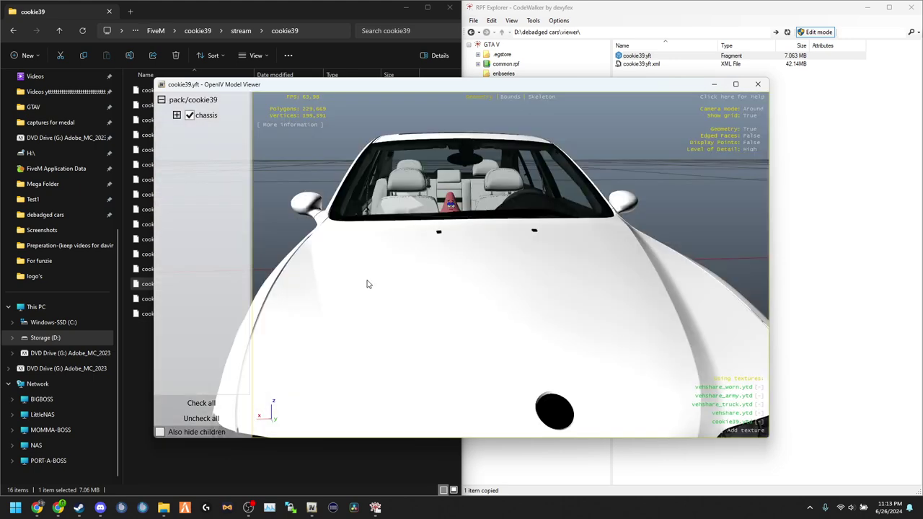
scroll(515, 354, up, 5)
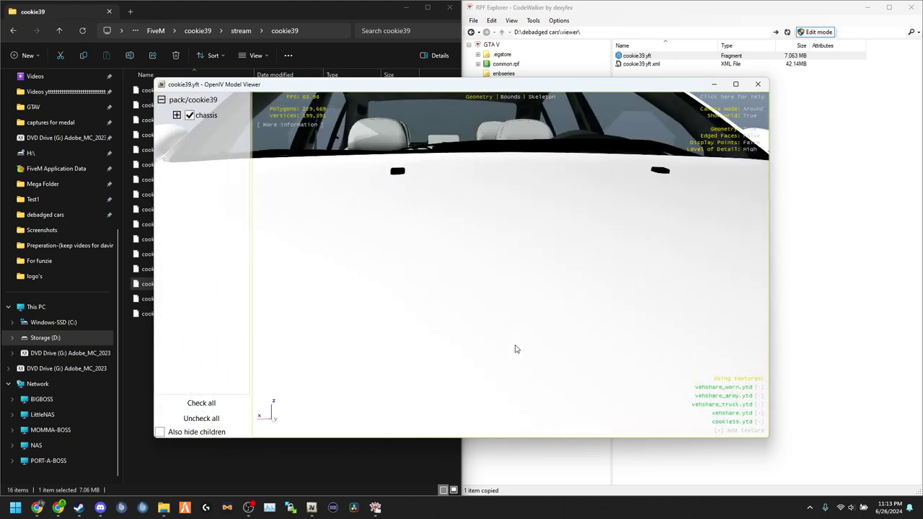
scroll(515, 349, down, 3)
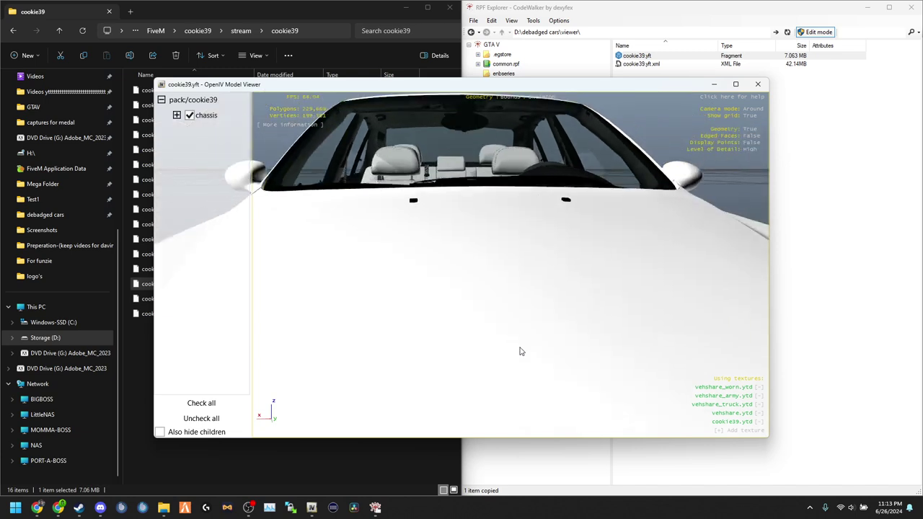
scroll(515, 336, down, 2)
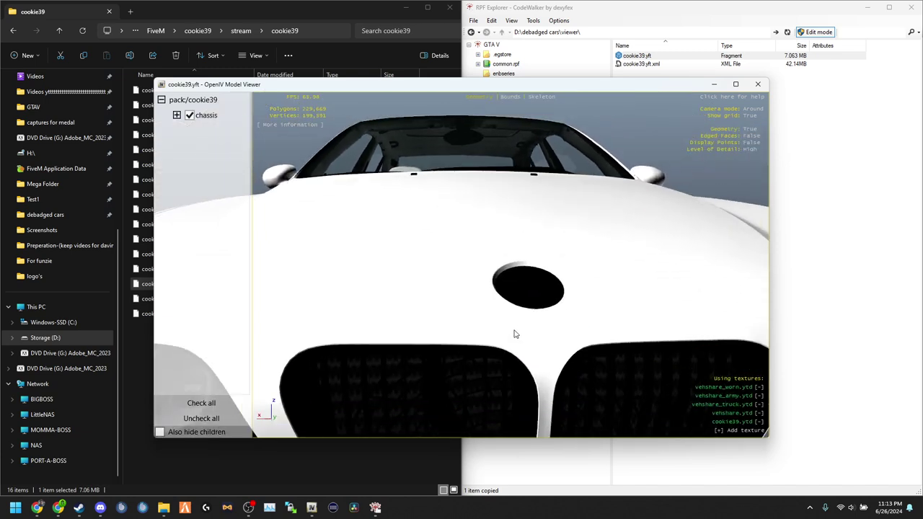
scroll(512, 334, up, 4)
scroll(509, 334, up, 2)
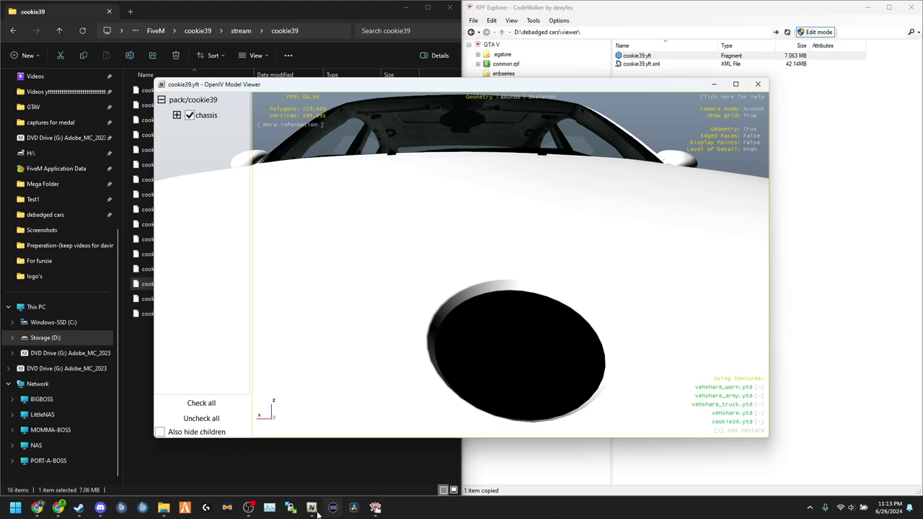
click(761, 88)
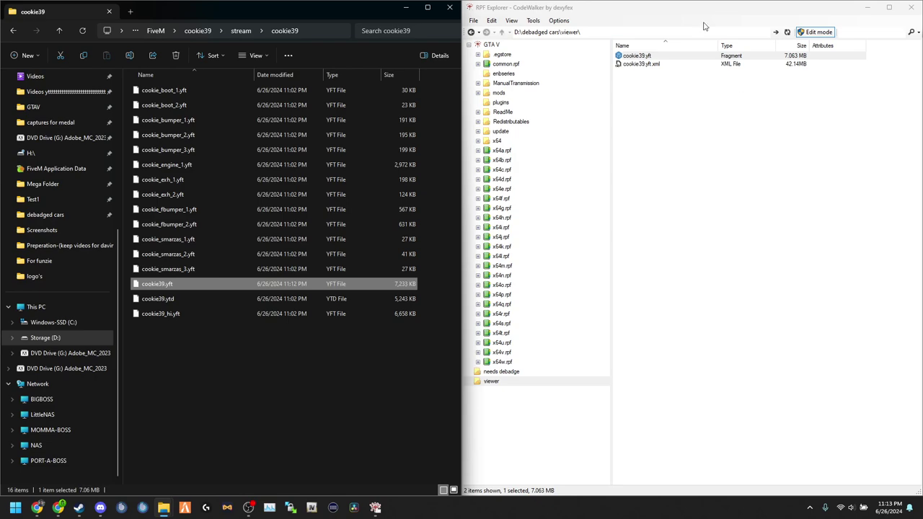